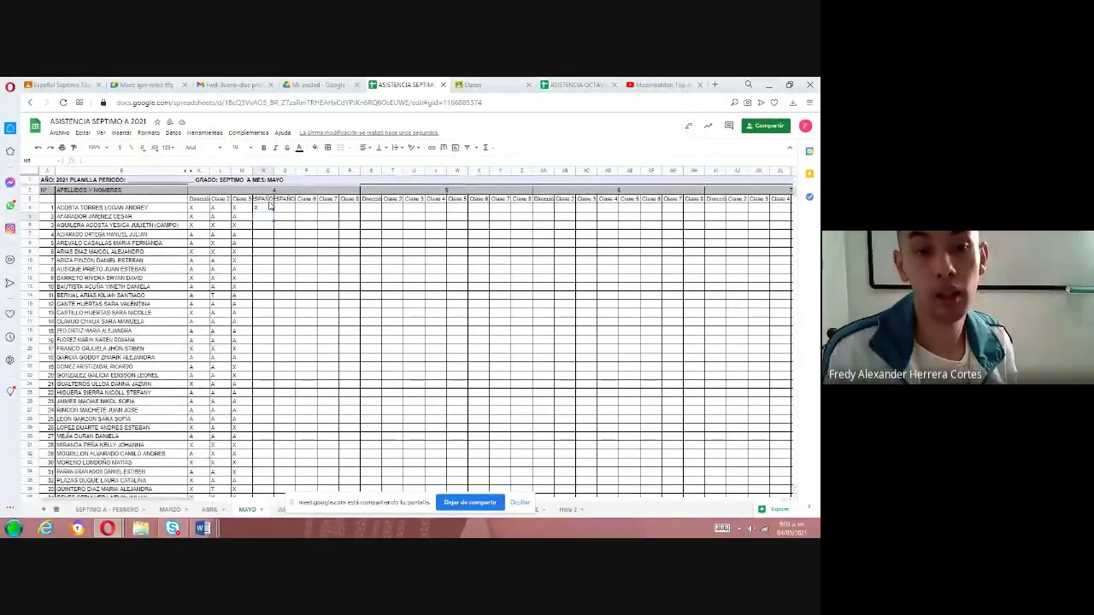
- Check the Meet participants, then in the first Español column for May 4 mark students 2 and 3 with X and student 4 with A
click(145, 85)
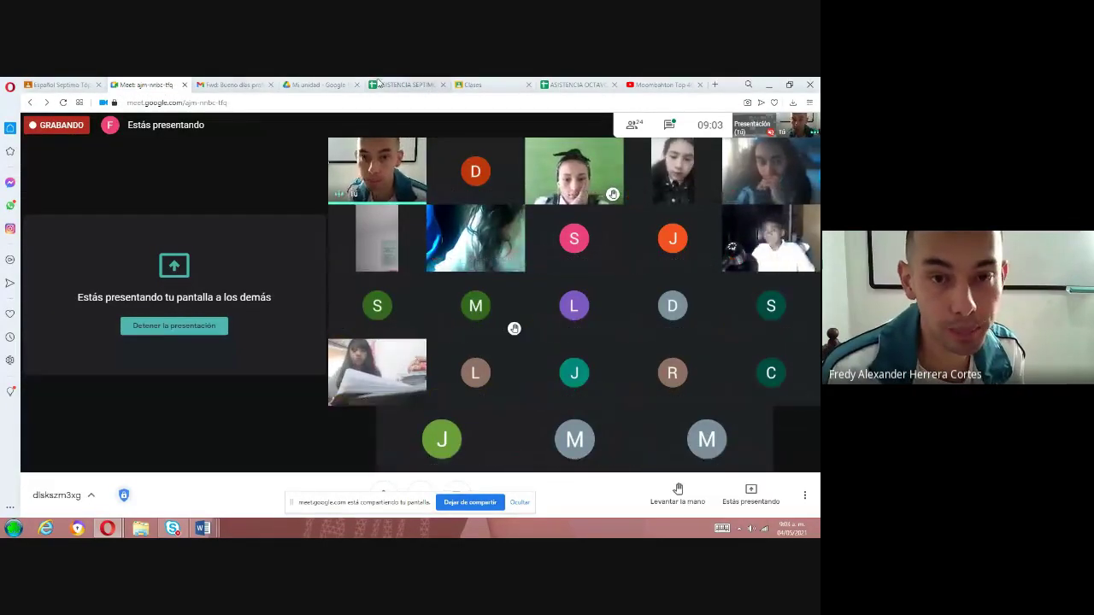
click(393, 84)
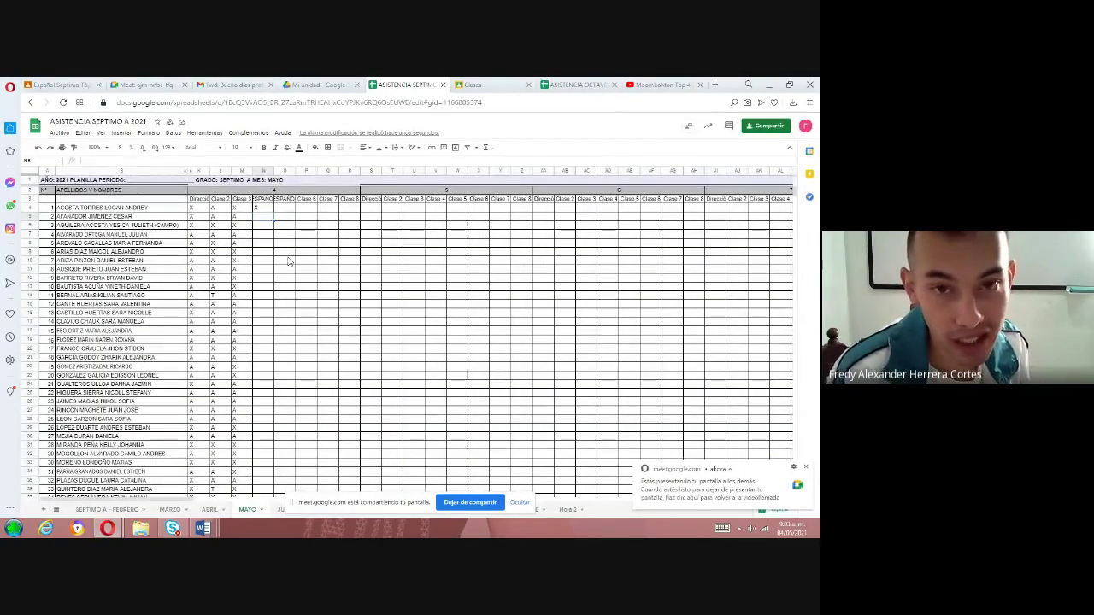
text(X)
key(Return)
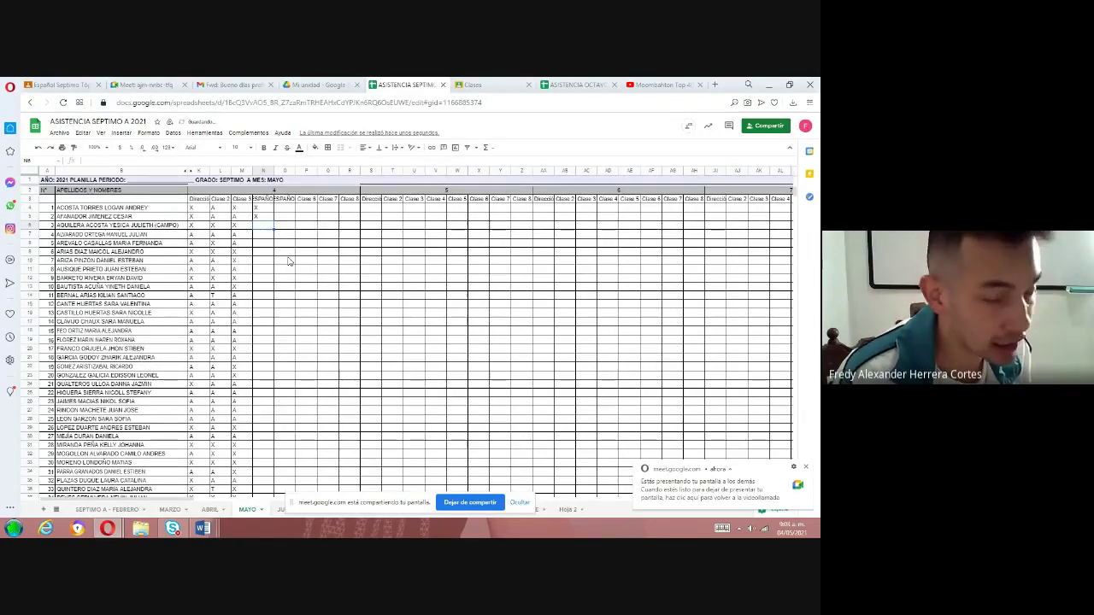
text(X)
key(Return)
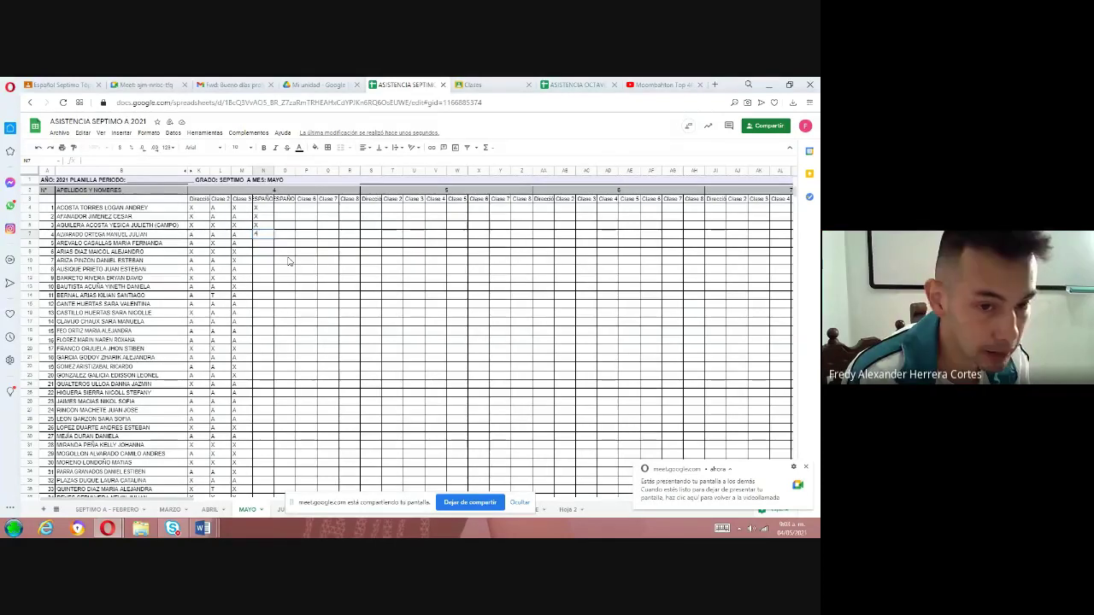
key(Return)
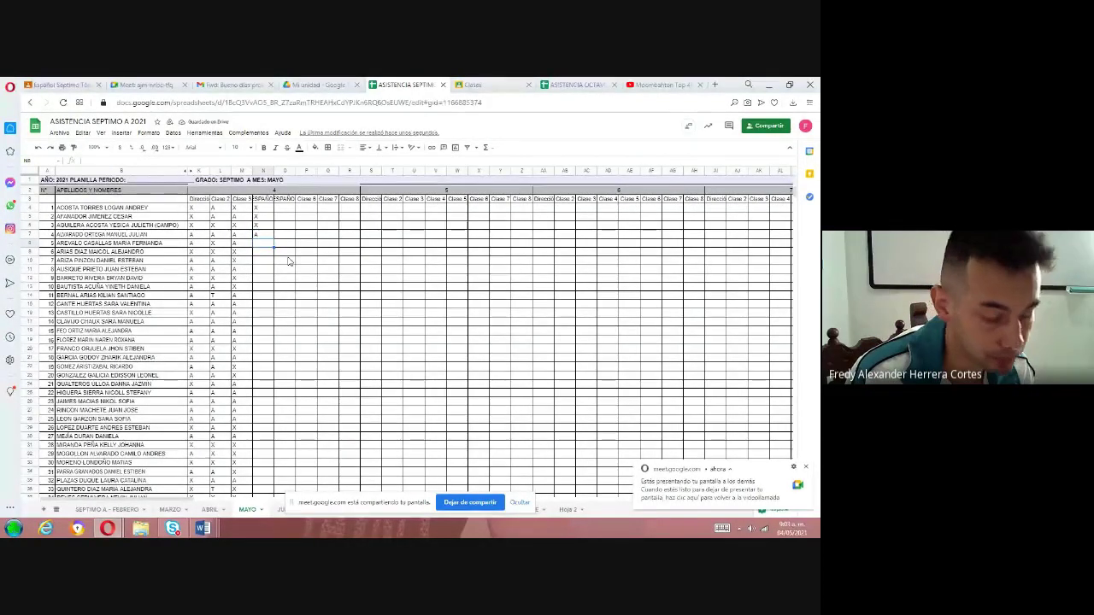
- Mark students 5 through 8 with A in the first Español column for May 4
text(A)
key(Return)
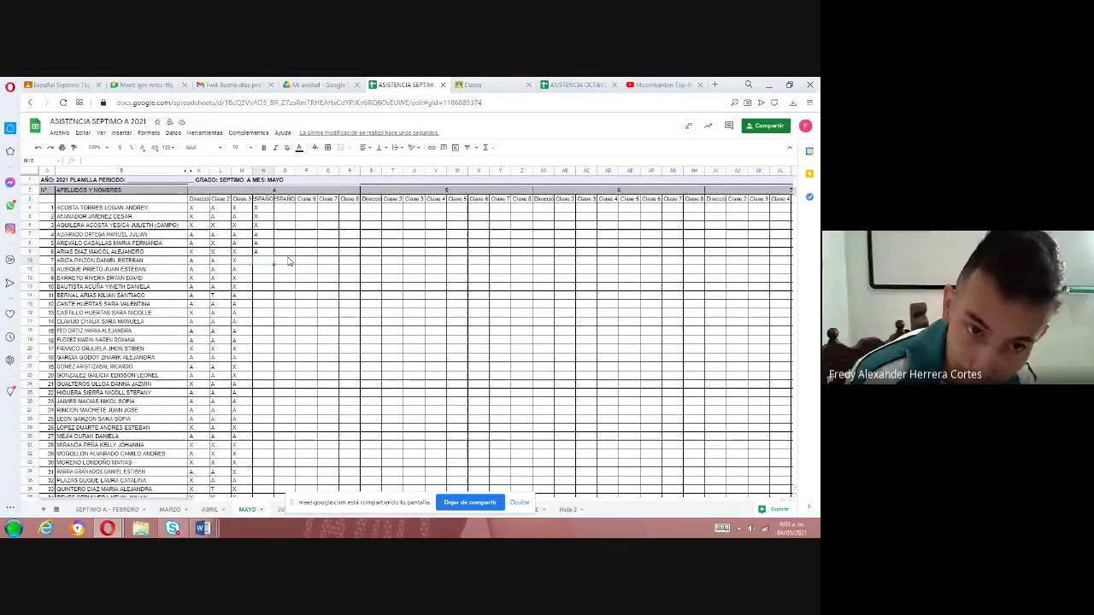
text(A)
key(Return)
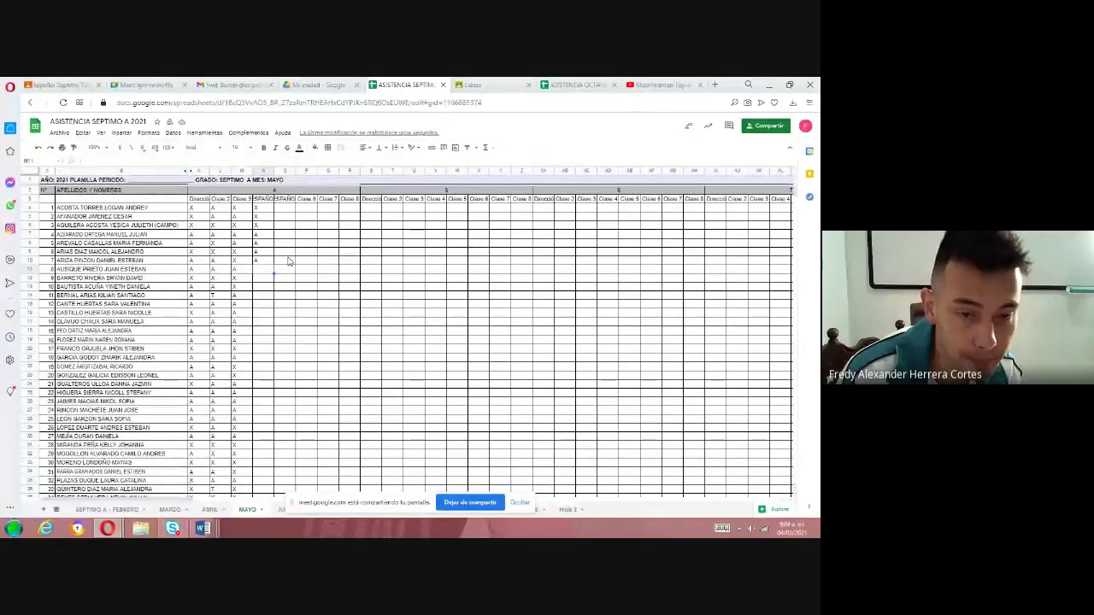
text(A)
key(Return)
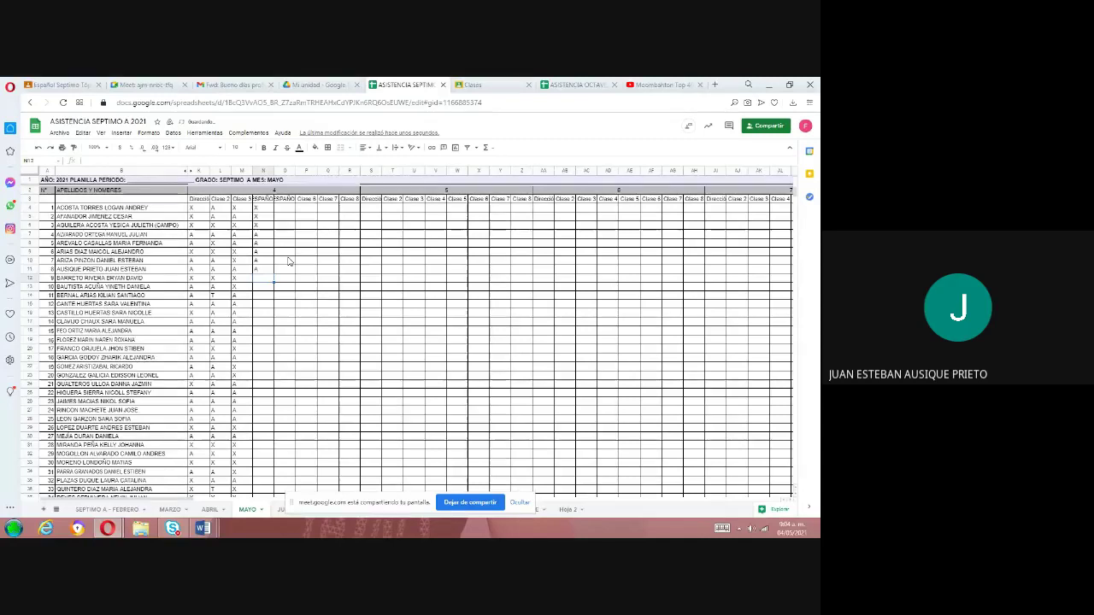
- Change student 1's mark to A in the first Español column, then return to student 9's row
key(Up)
key(Up)
key(Up)
key(Up)
key(Up)
key(Up)
key(Up)
key(Up)
key(Up)
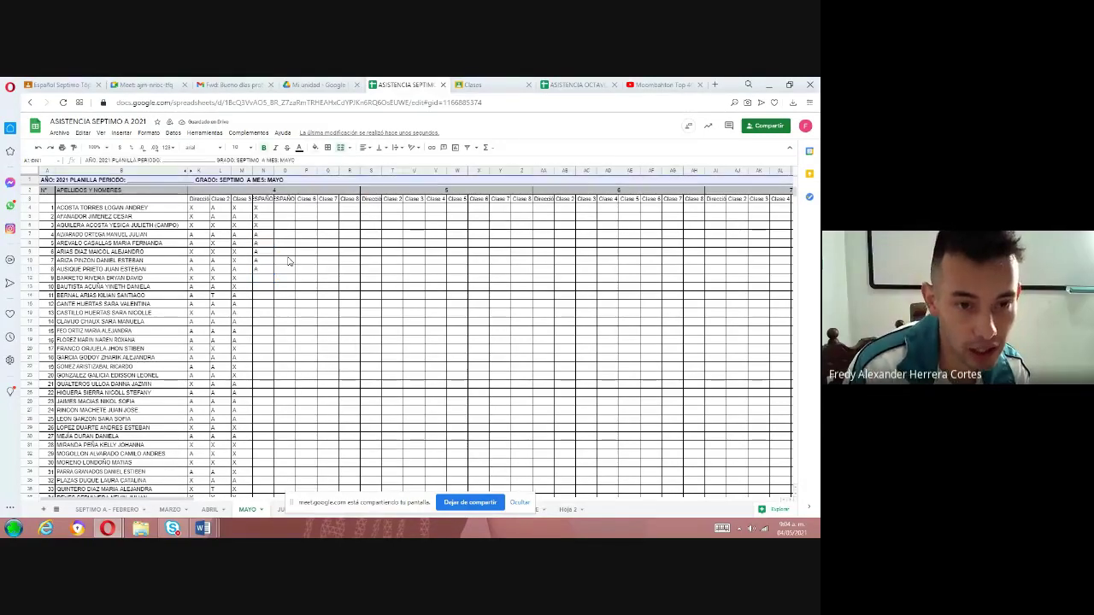
key(Down)
key(Down)
key(Down)
key(Down)
key(Down)
key(Down)
key(Down)
key(Down)
key(Down)
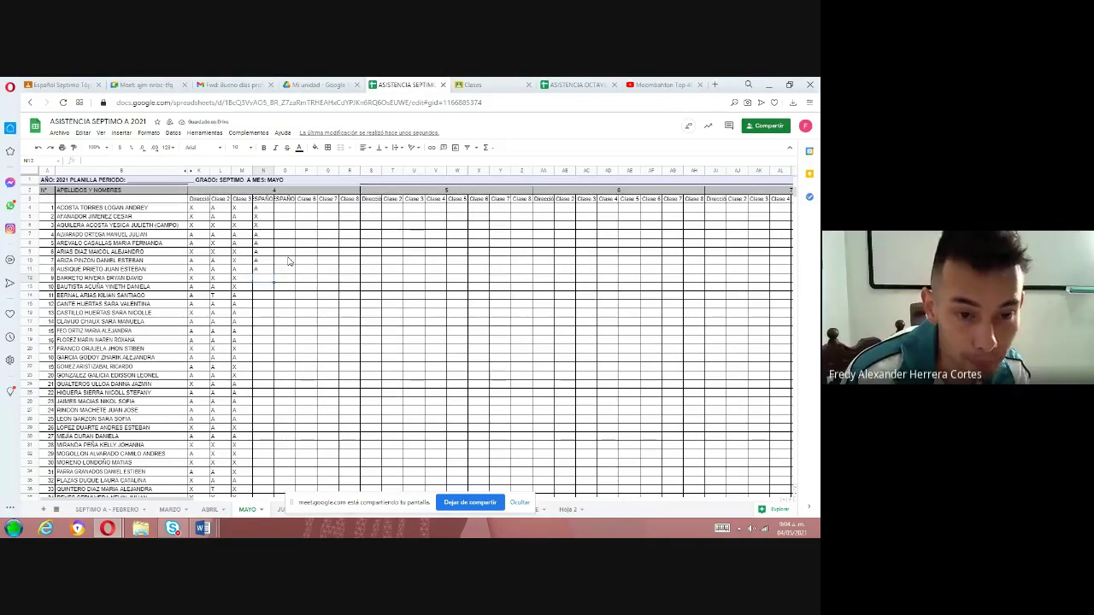
- Change student 2's mark to A in the same Español column and return to student 9's row
key(Up)
key(Up)
key(Up)
key(Up)
key(Up)
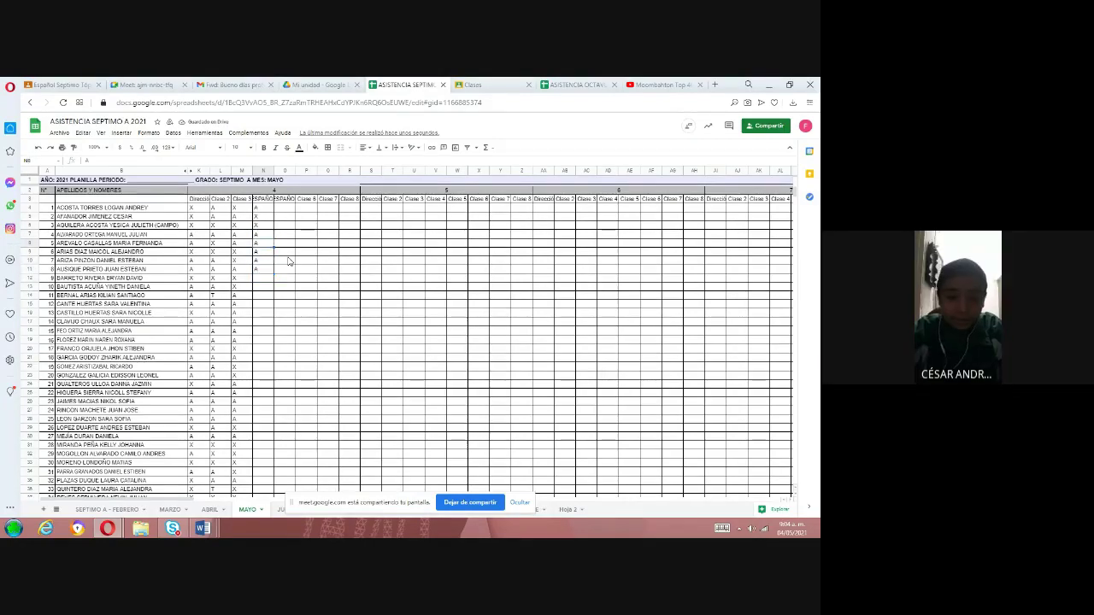
key(Up)
key(Up)
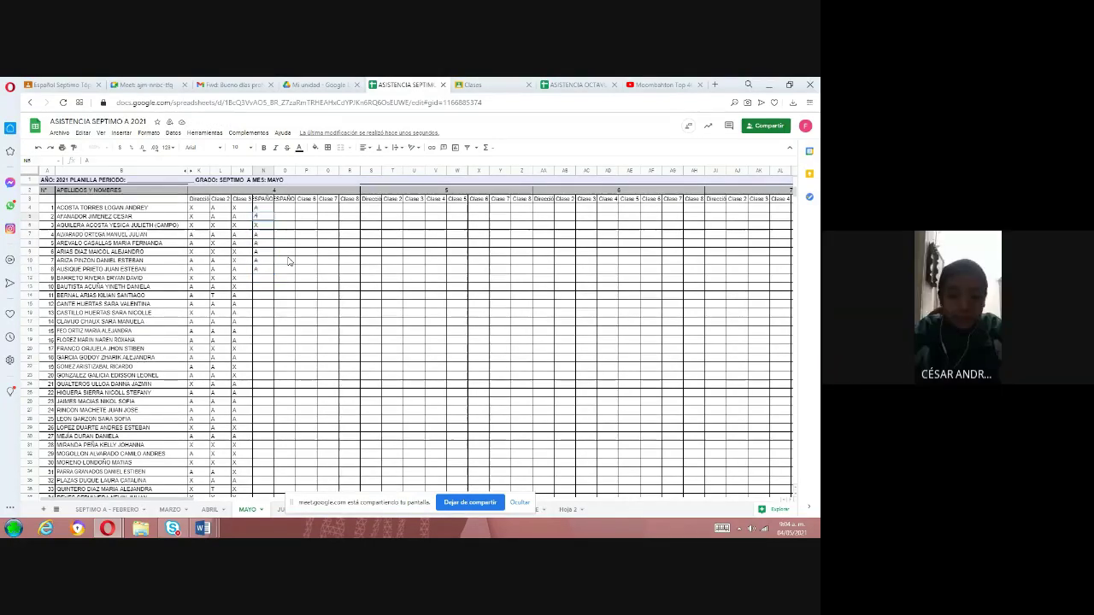
text(A)
key(Down)
key(Down)
key(Down)
key(Down)
key(Down)
key(Down)
key(Down)
key(Down)
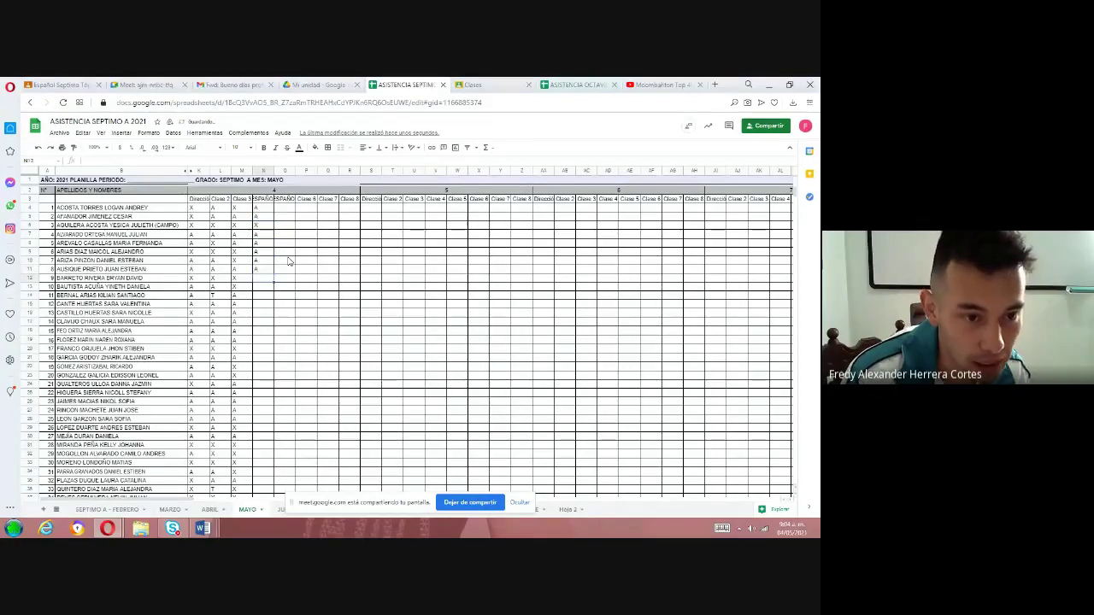
- Mark student 9 with X and students 10 and 11 with A in the first Español column
text(X)
key(Down)
text(A)
key(Down)
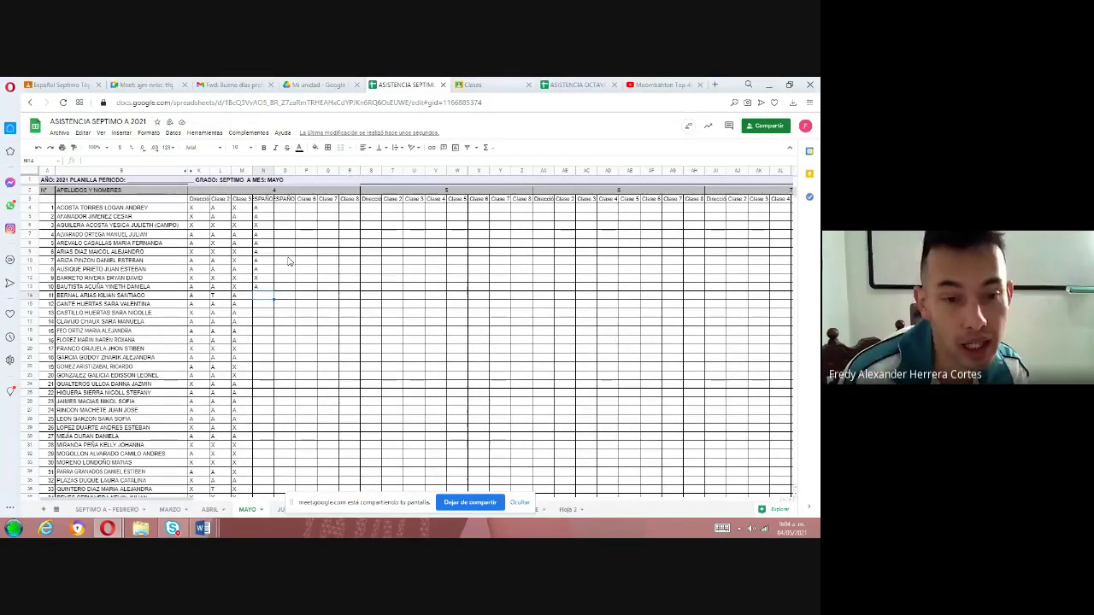
text(A)
key(Return)
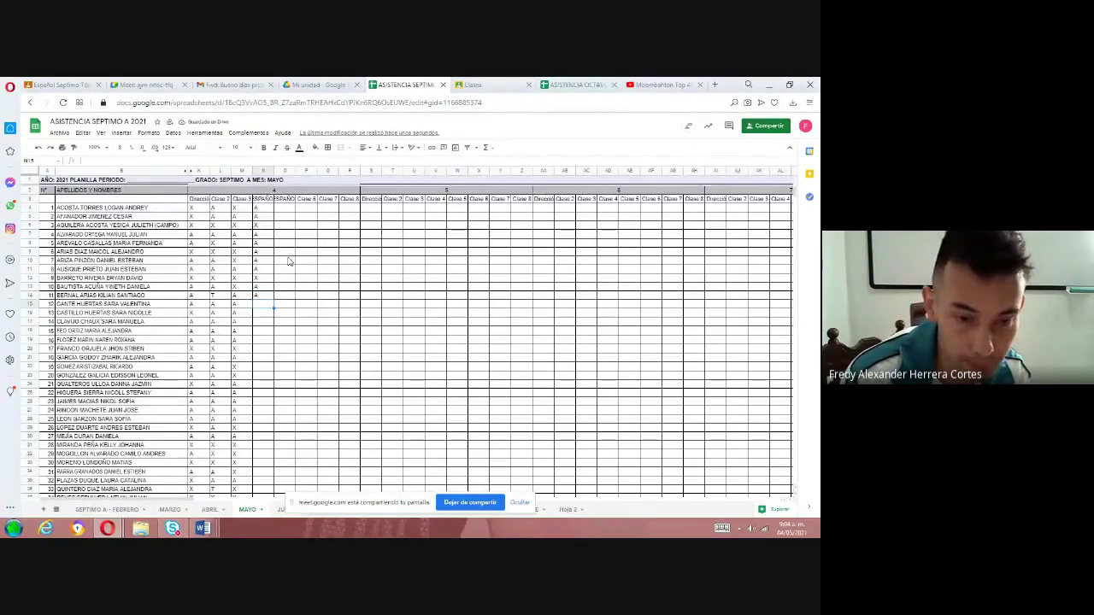
- Mark students 12 through 15 with A in the first Español column
text(X)
key(Return)
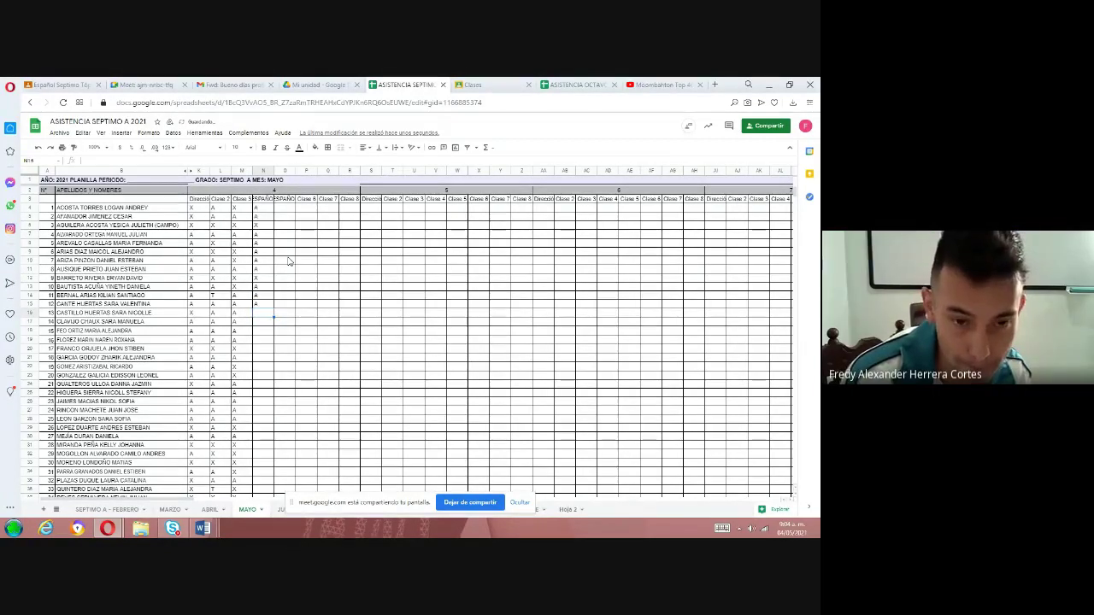
text(A)
key(Return)
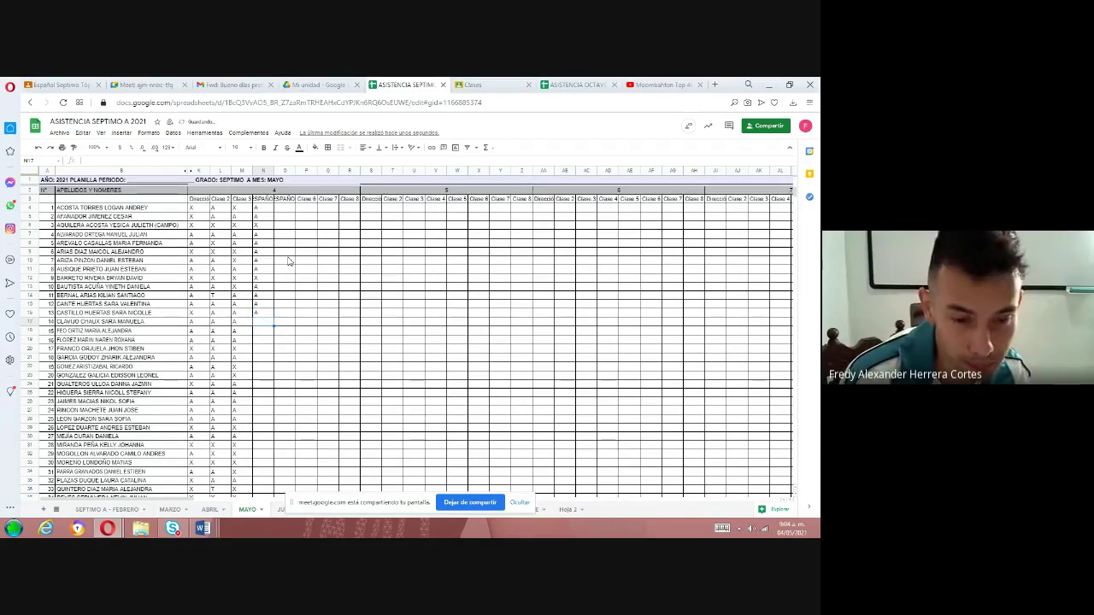
text(A)
key(Return)
text(A)
key(Return)
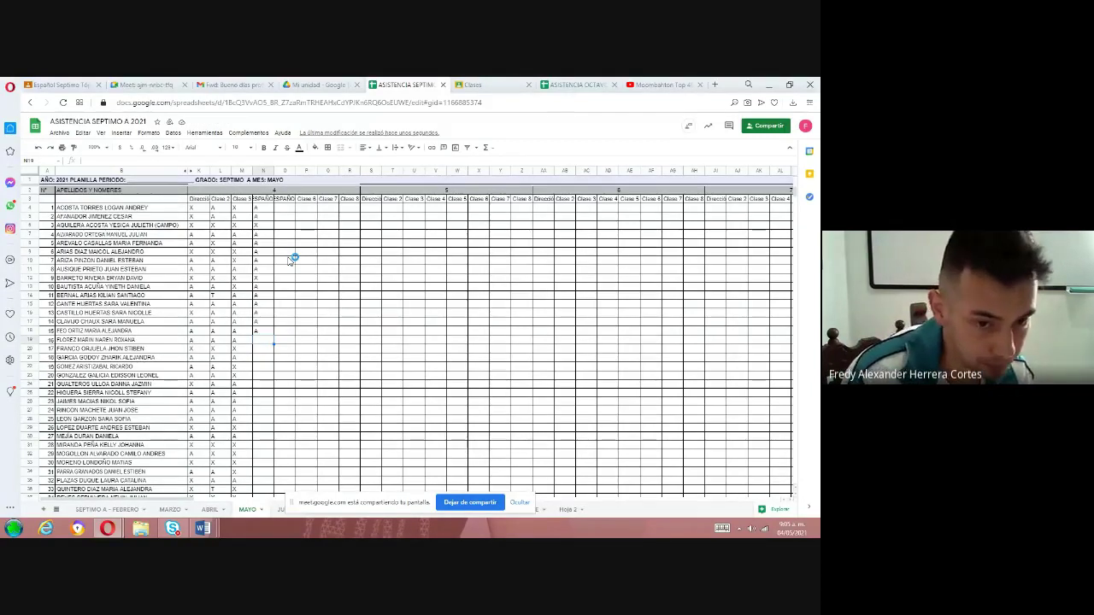
- Mark students 16 and 17 with X and students 18 and 19 with A in the Español column
text(X)
key(Return)
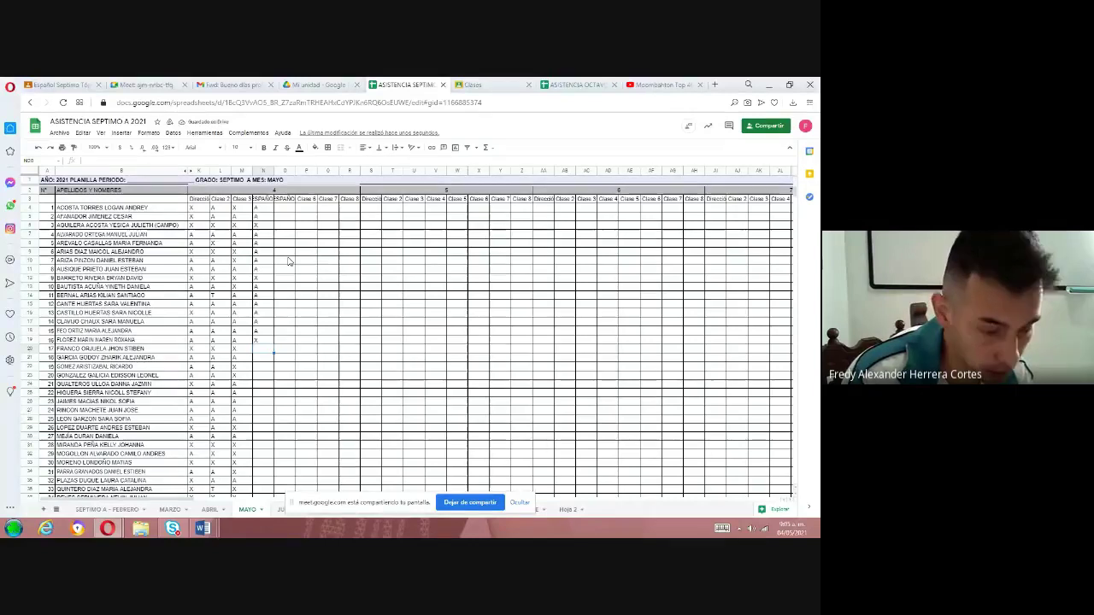
text(X)
key(Return)
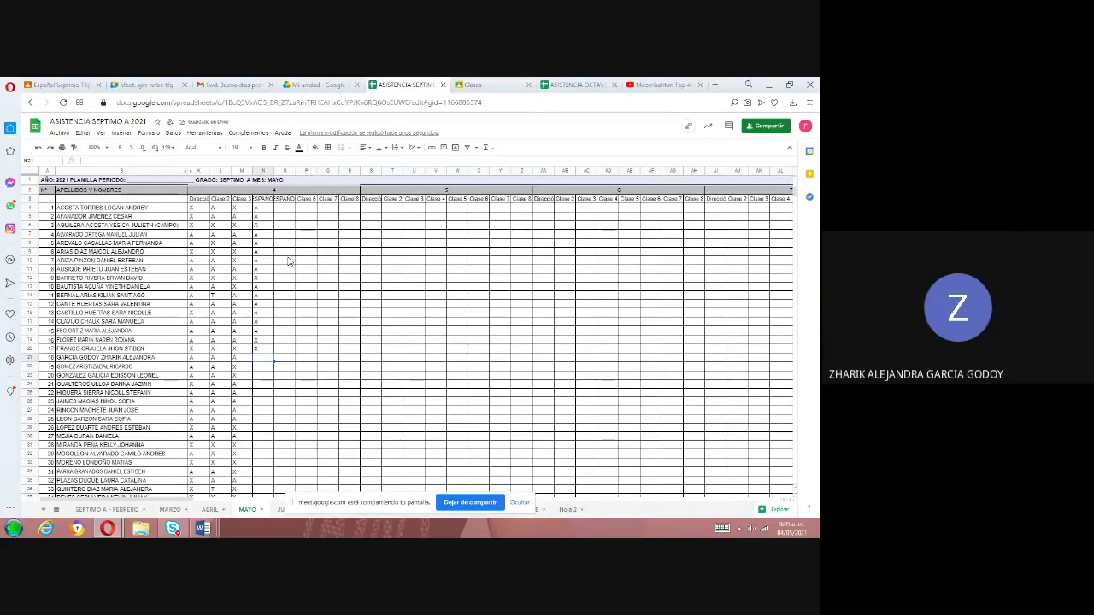
text(A)
key(Return)
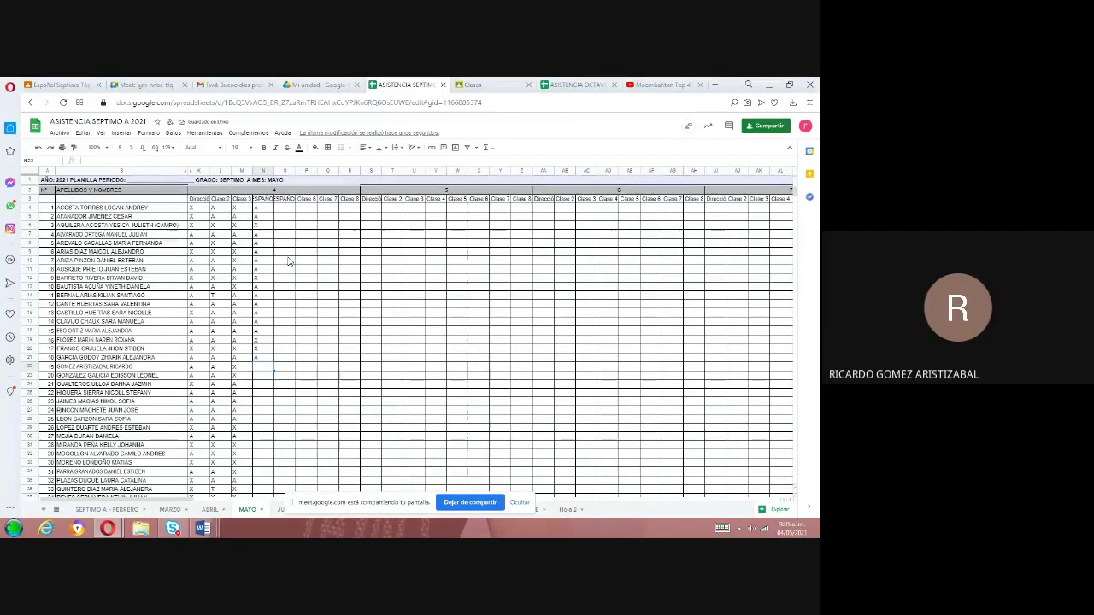
text(A)
key(Return)
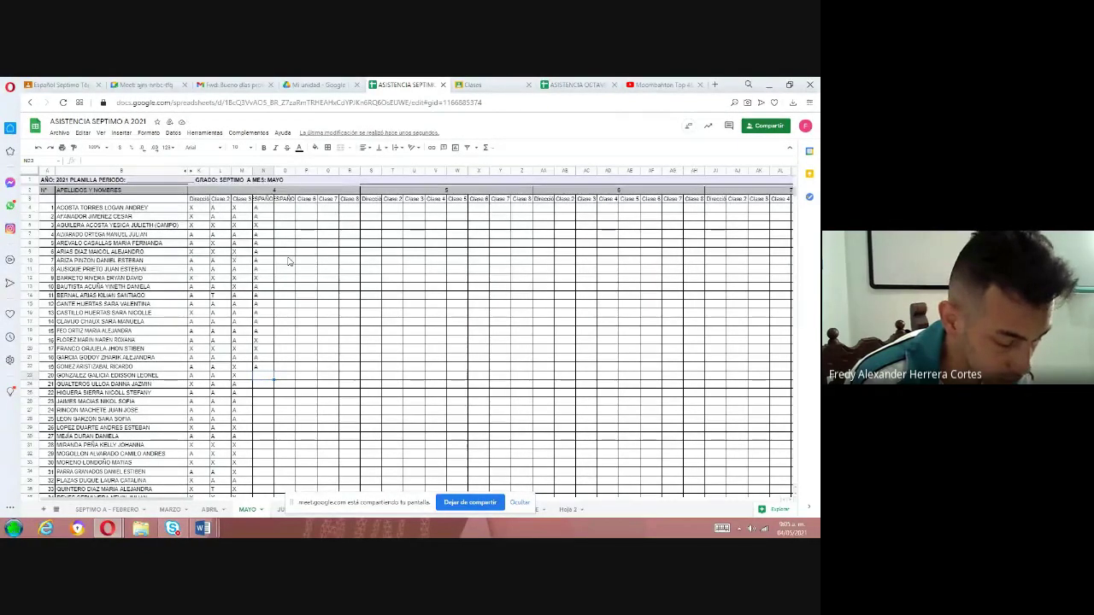
- Mark student 20 with X, students 21 and 22 with A, and student 23 with X in the Español column
text(x)
key(Return)
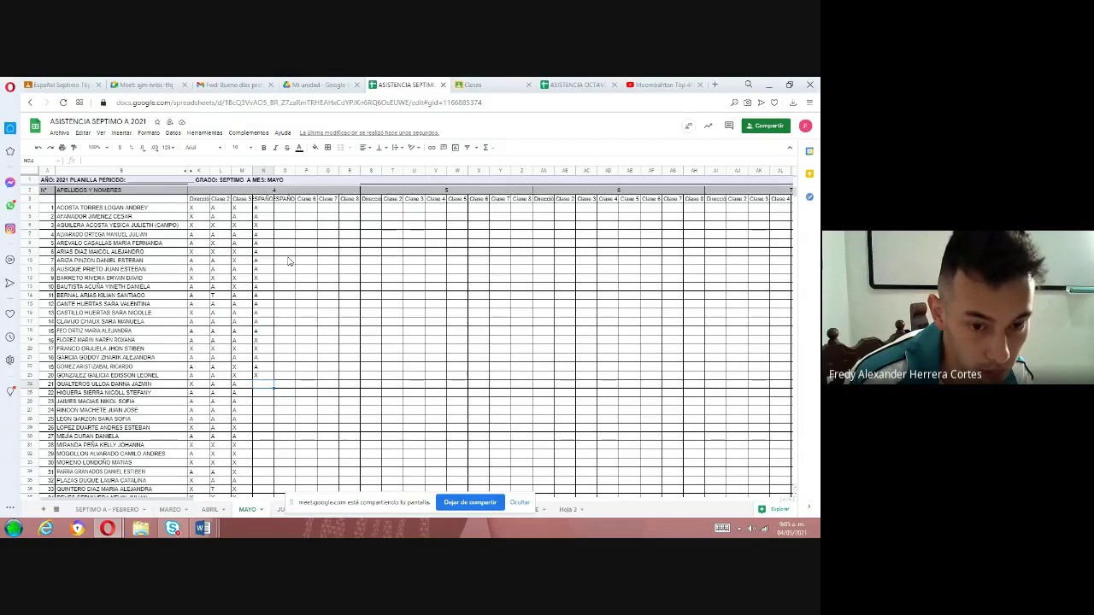
text(A)
key(Return)
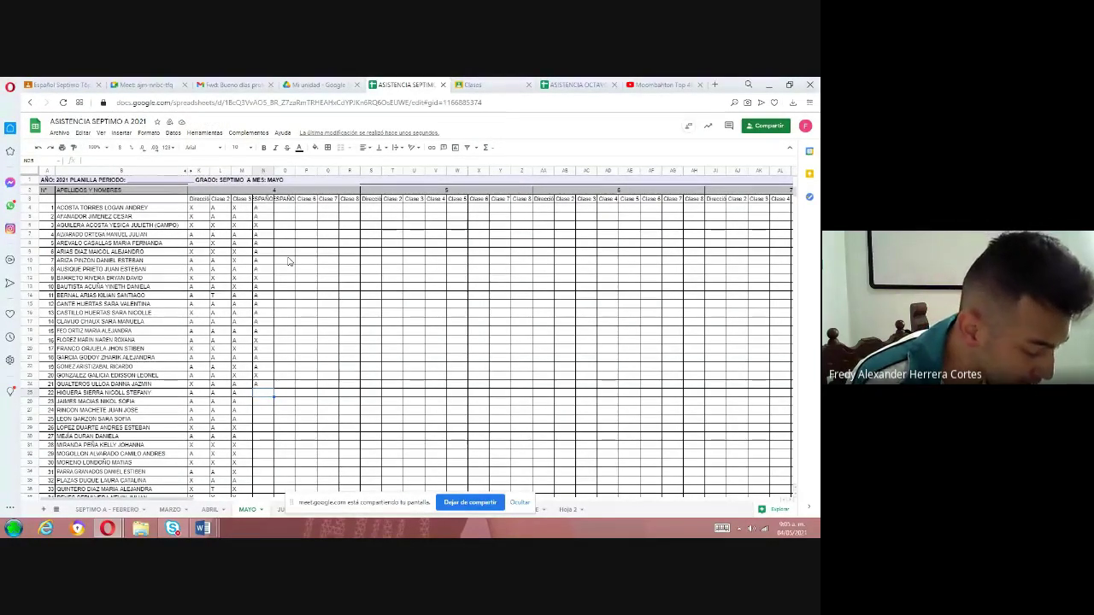
key(Return)
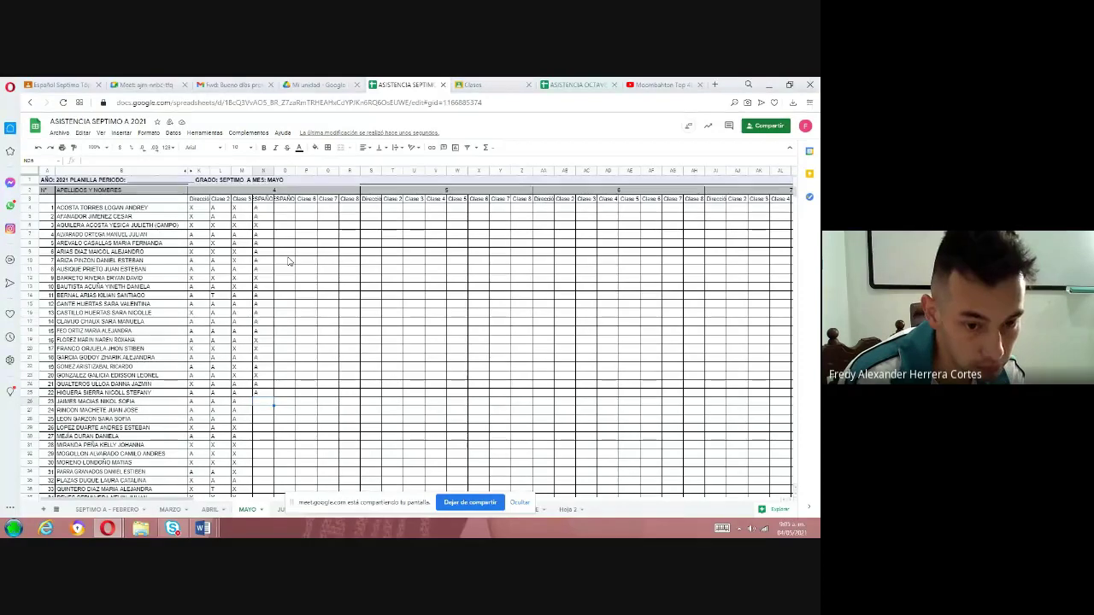
text(A)
key(Return)
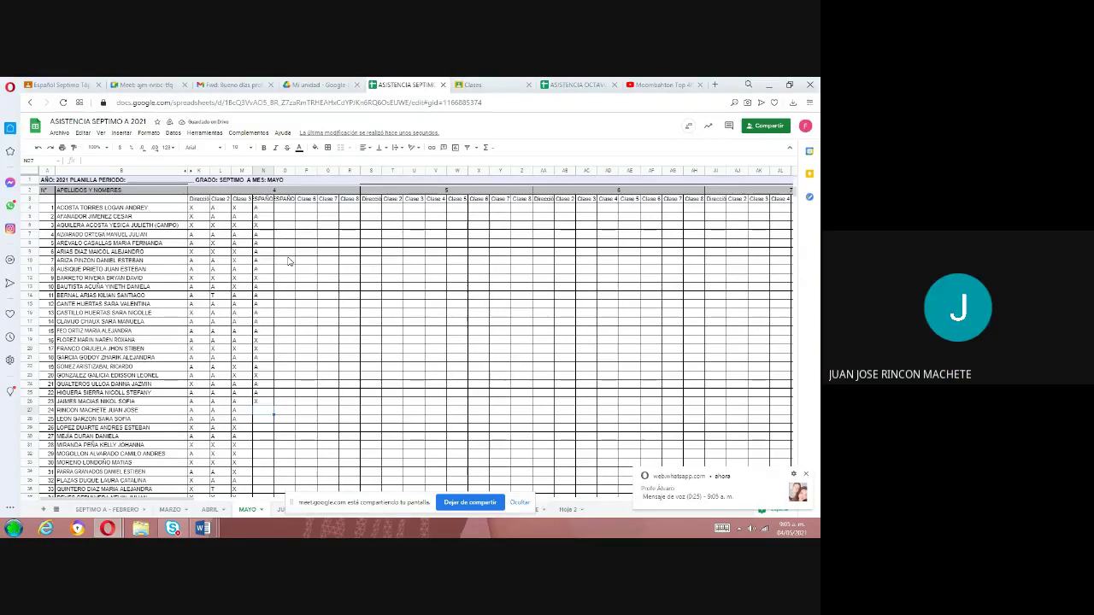
- Mark students 24, 25 and 27 with A and students 26 and 28 with X in the Español column
text(A)
key(Return)
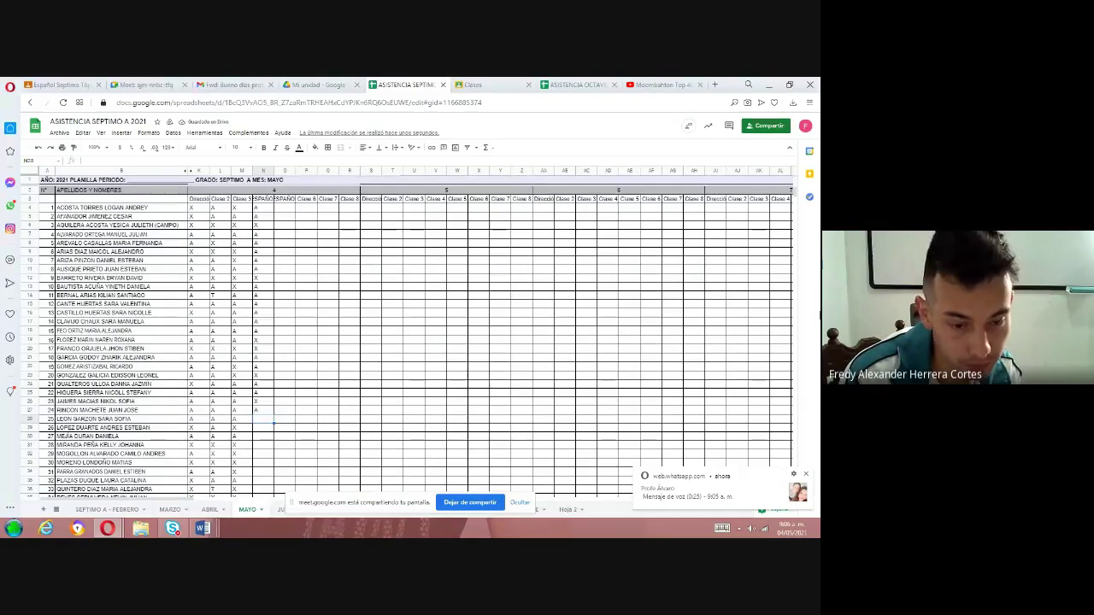
text(A)
key(Return)
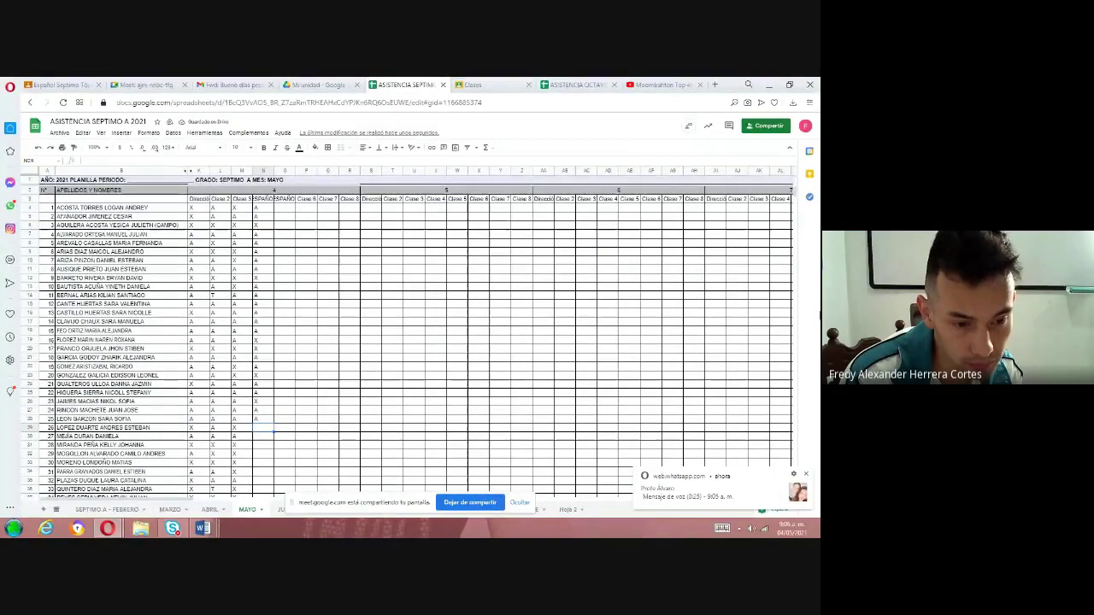
text(A)
key(Return)
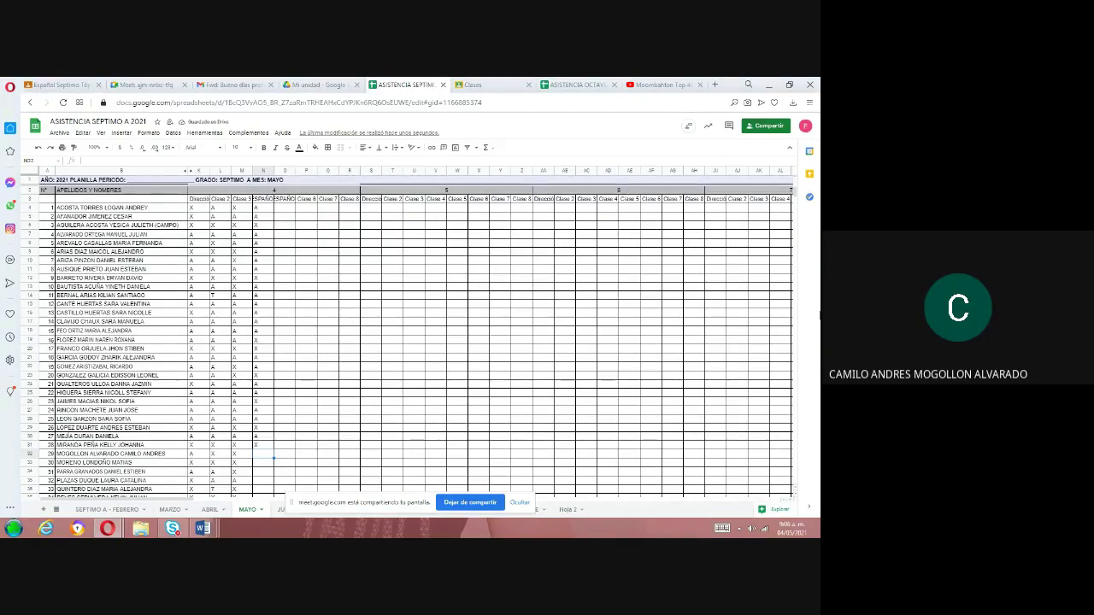
- Mark student 29 with A and students 30 and 31 with X in the Español column
text(A)
key(Return)
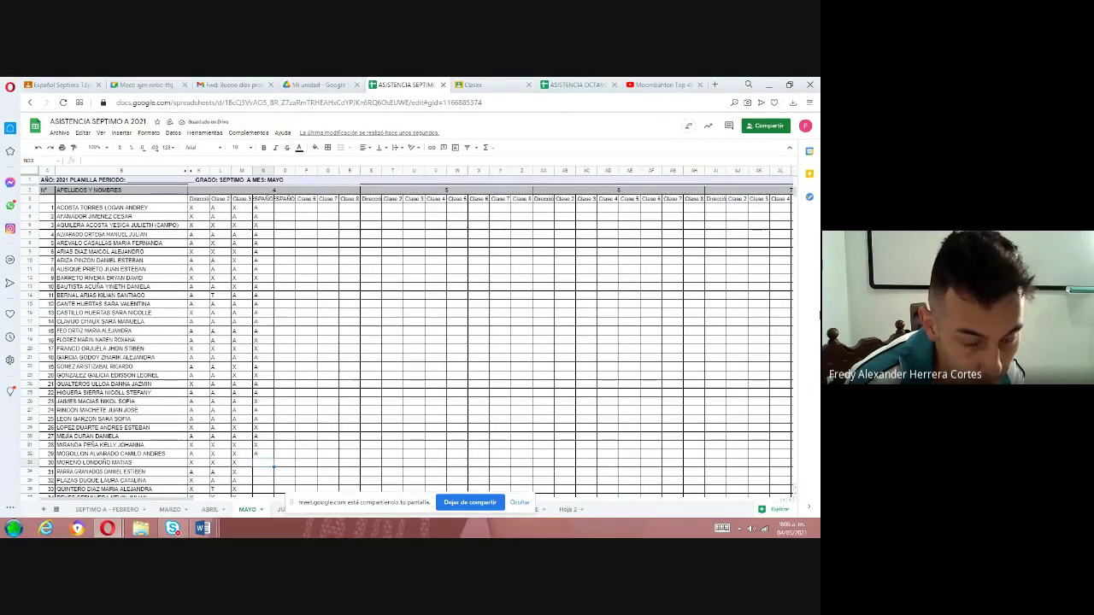
text(X)
key(Return)
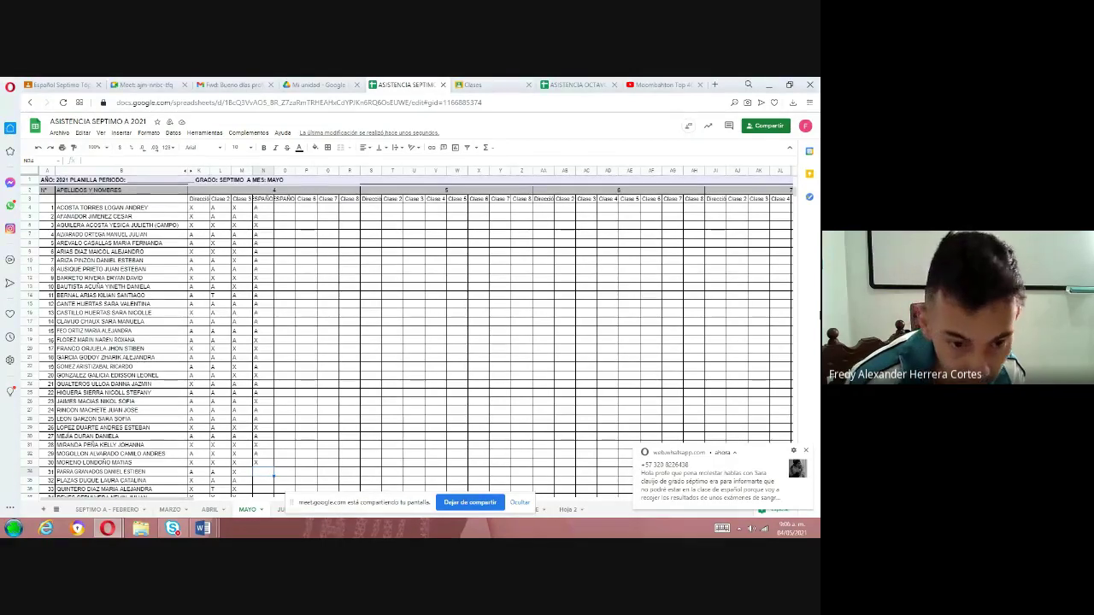
text(x)
key(Return)
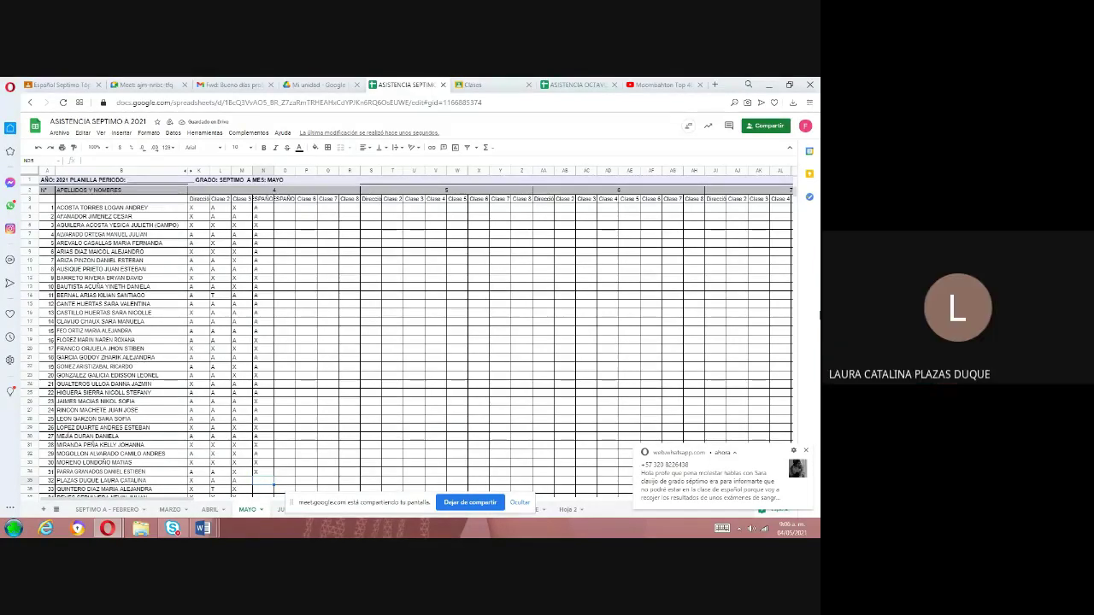
- Mark student 32 with A and students 33 and 34 with X in the Español column
text(a)
key(Return)
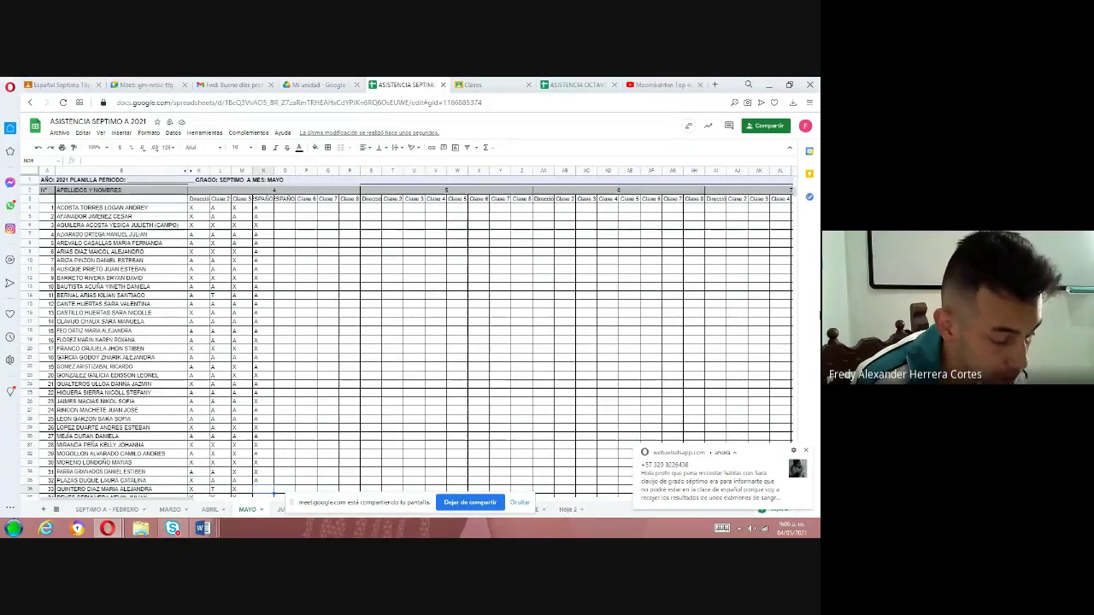
key(ctrl+z)
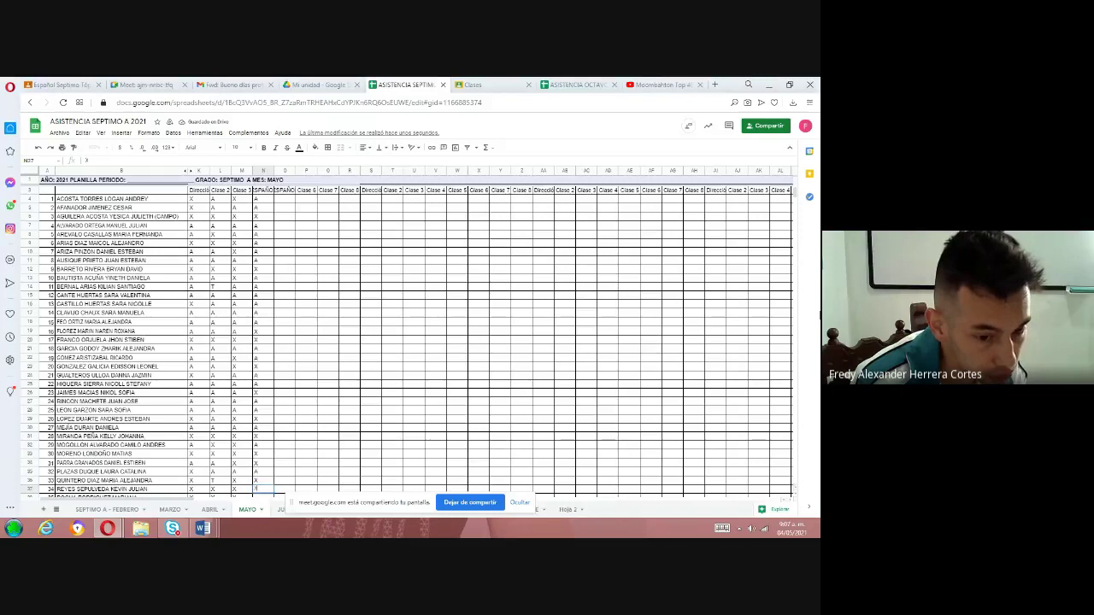
key(ctrl+z)
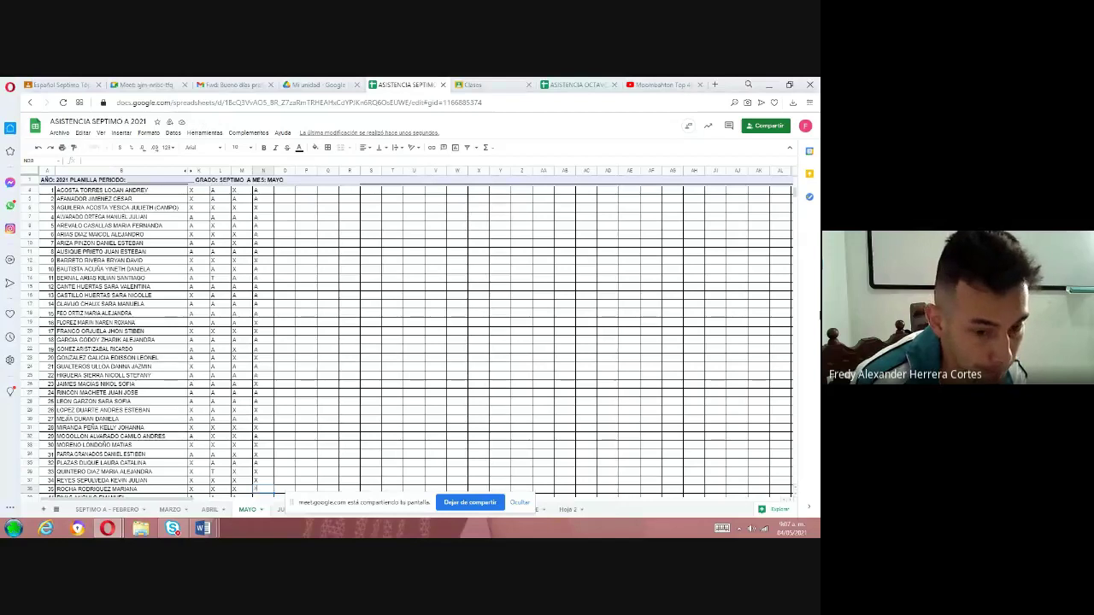
- Mark students 35, 44 and 36 with A in the Español column
key(Return)
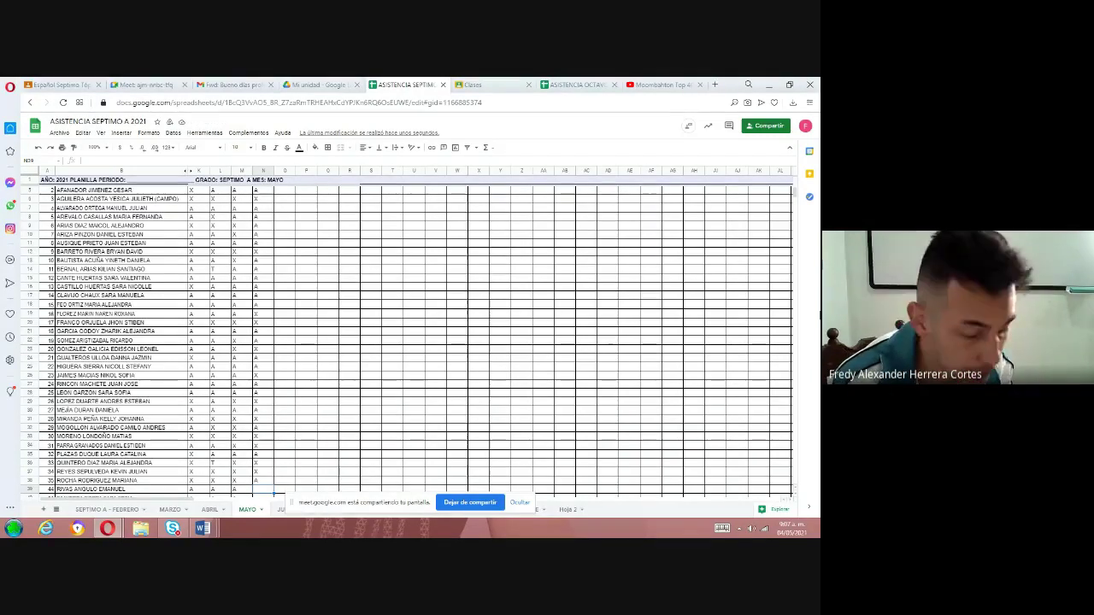
text(x)
key(Return)
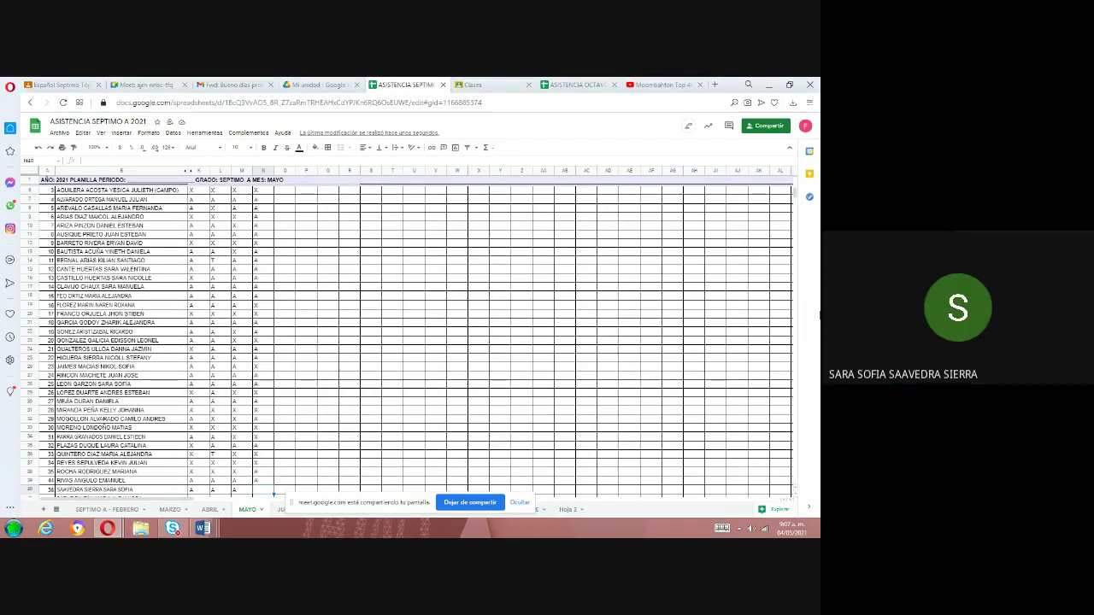
text(A)
key(Return)
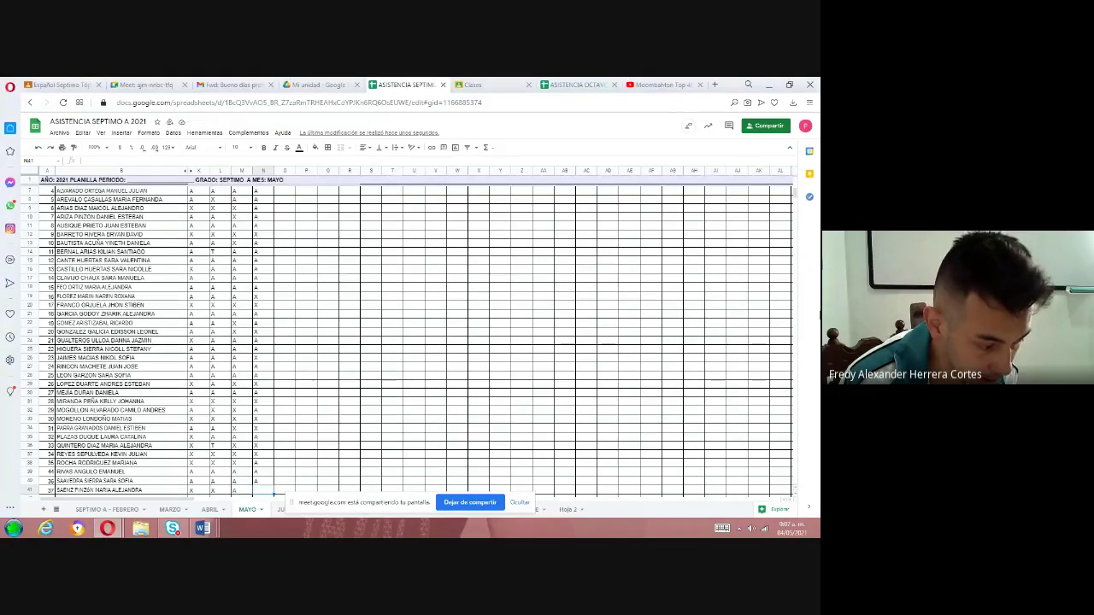
- Mark students 37 and 38 with X in the Español column
text(X)
key(Return)
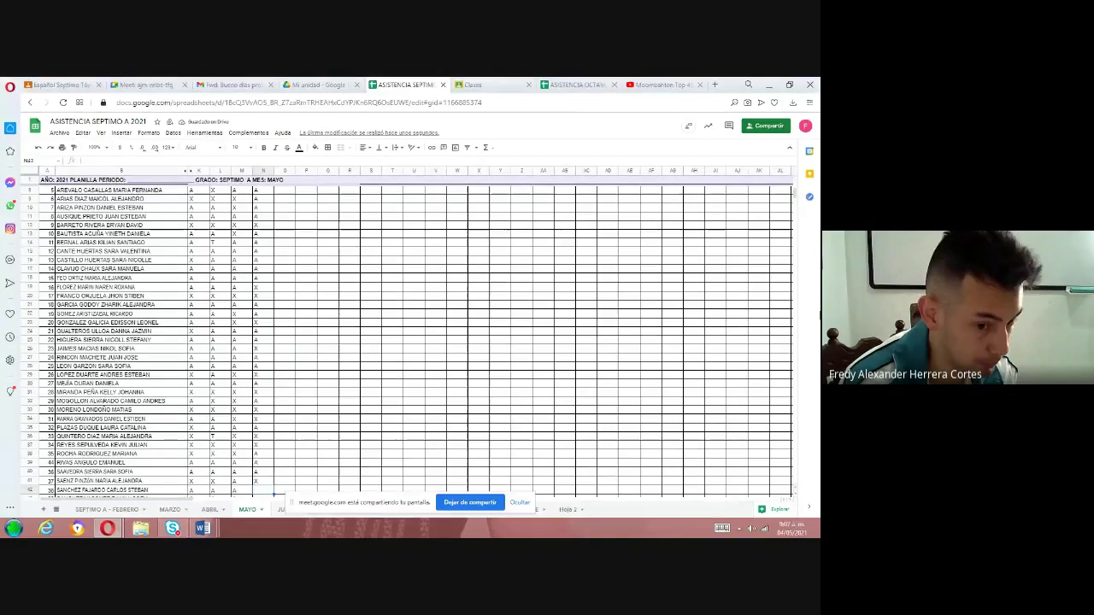
text(X)
key(Return)
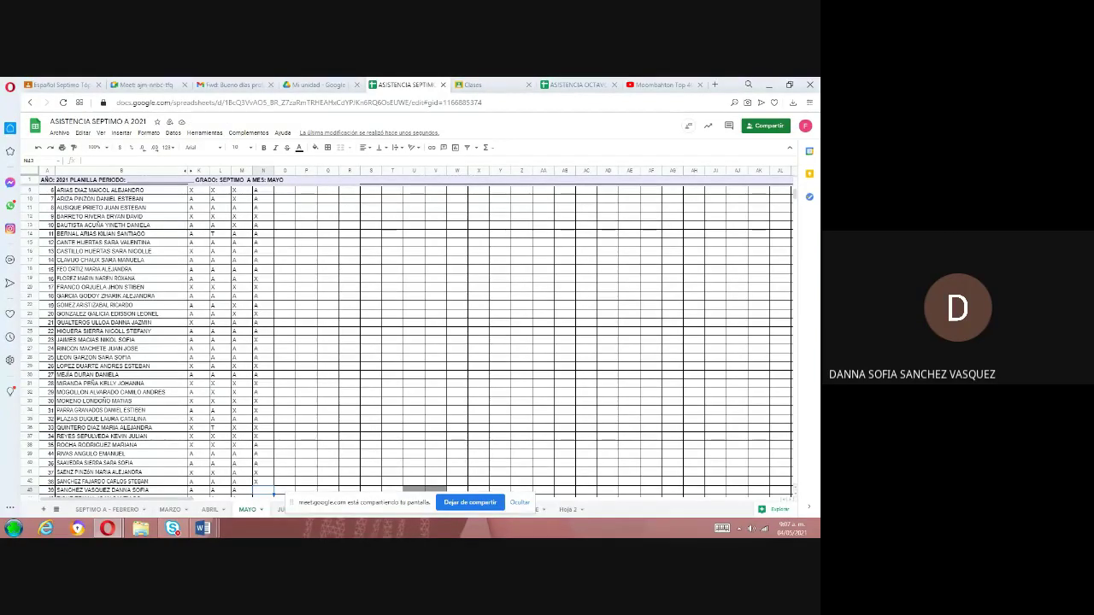
- Mark students 39 to 43 with A in the Español column
key(Return)
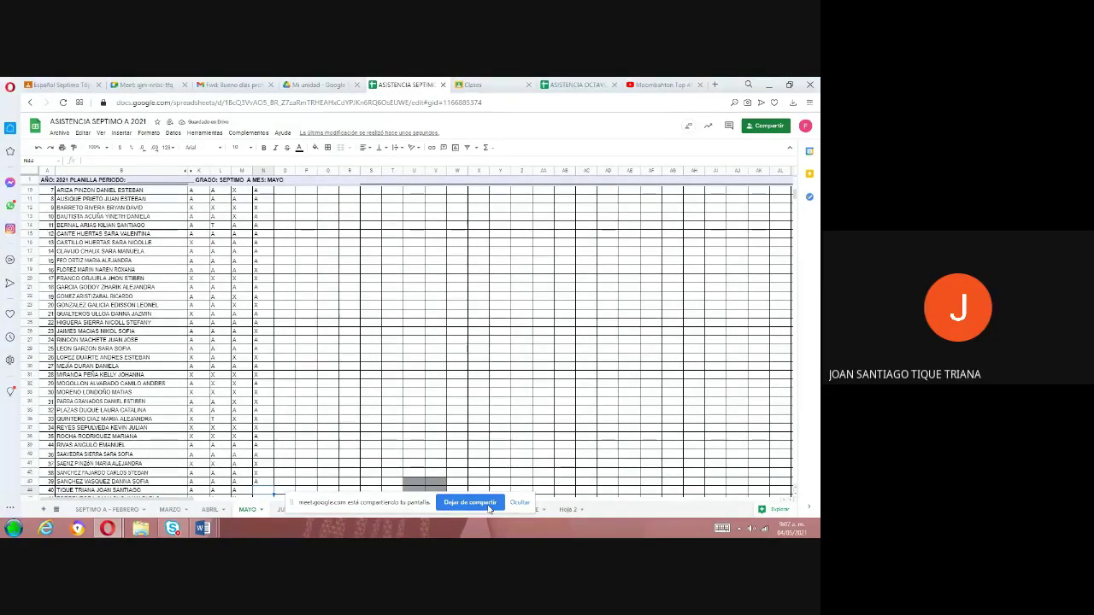
key(Return)
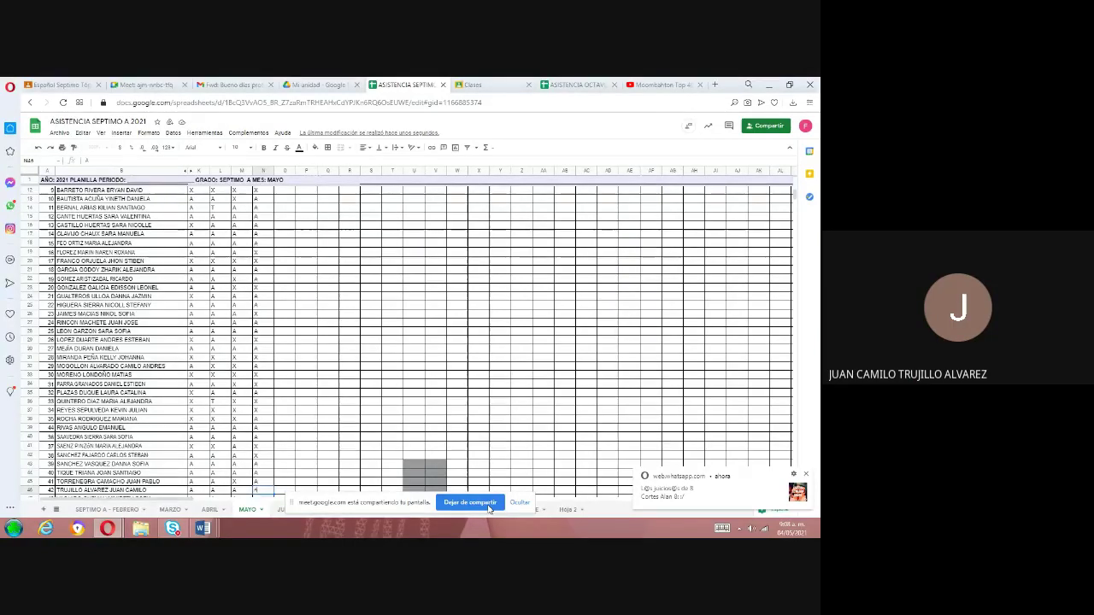
key(Return)
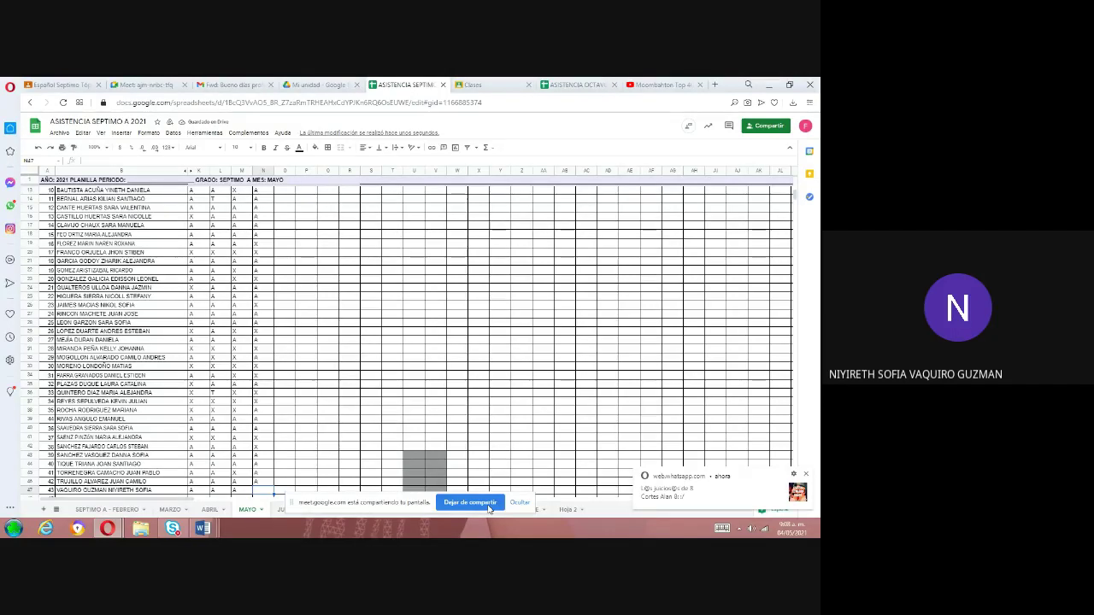
key(Return)
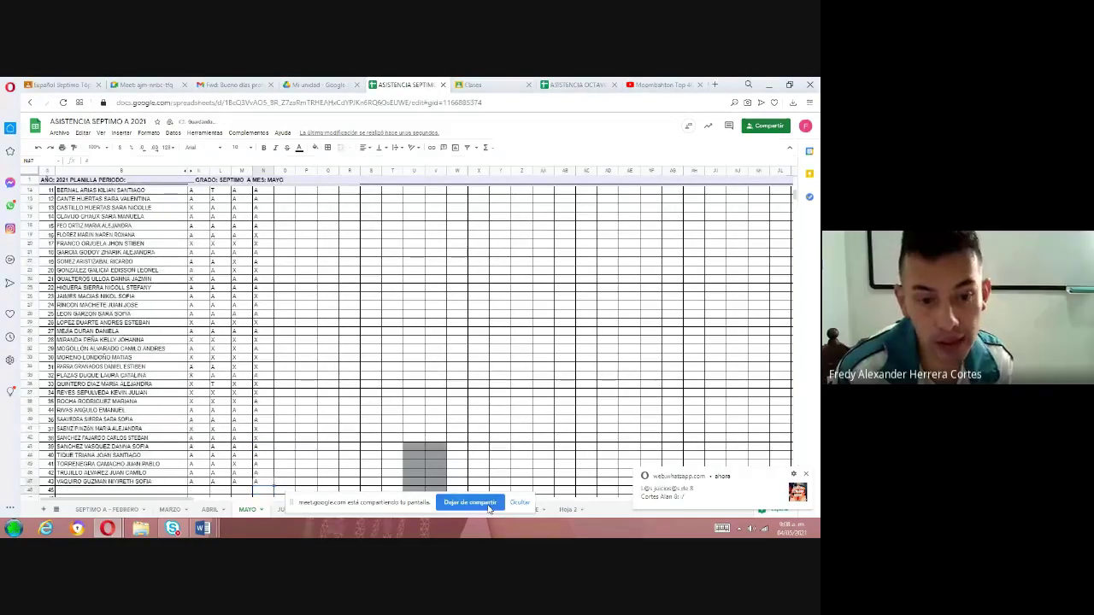
- Review the Español marks from the first student down to the end of the list
scroll(490, 507, up, 4)
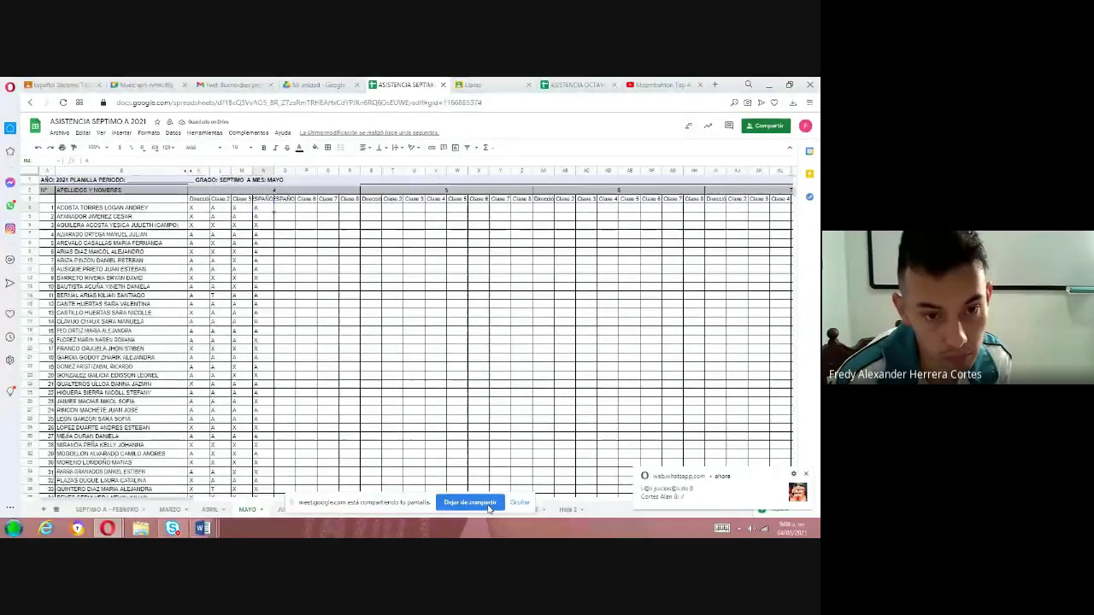
key(Down)
key(Down)
key(Down)
key(Down)
key(Down)
key(Down)
key(Down)
key(Down)
key(Down)
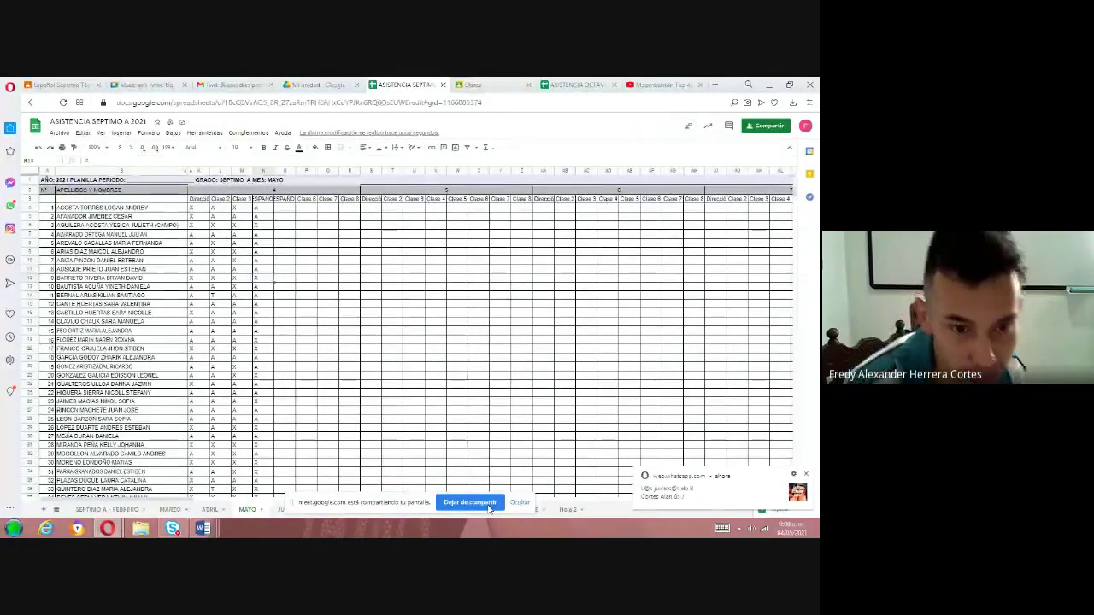
key(Down)
key(Down)
key(Down)
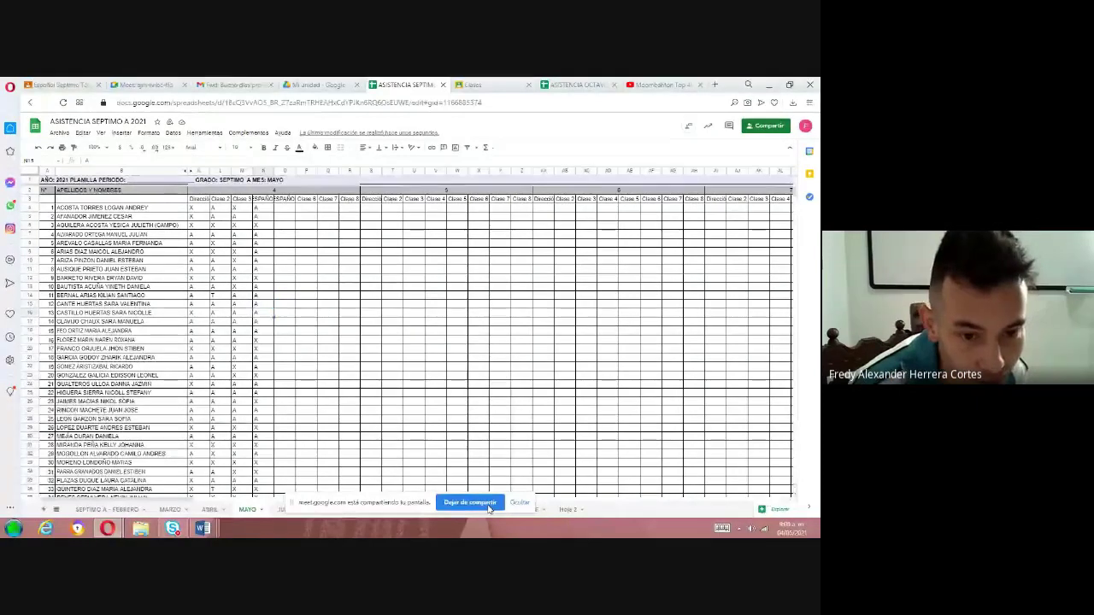
key(Down)
key(Down)
key(Down)
key(Down)
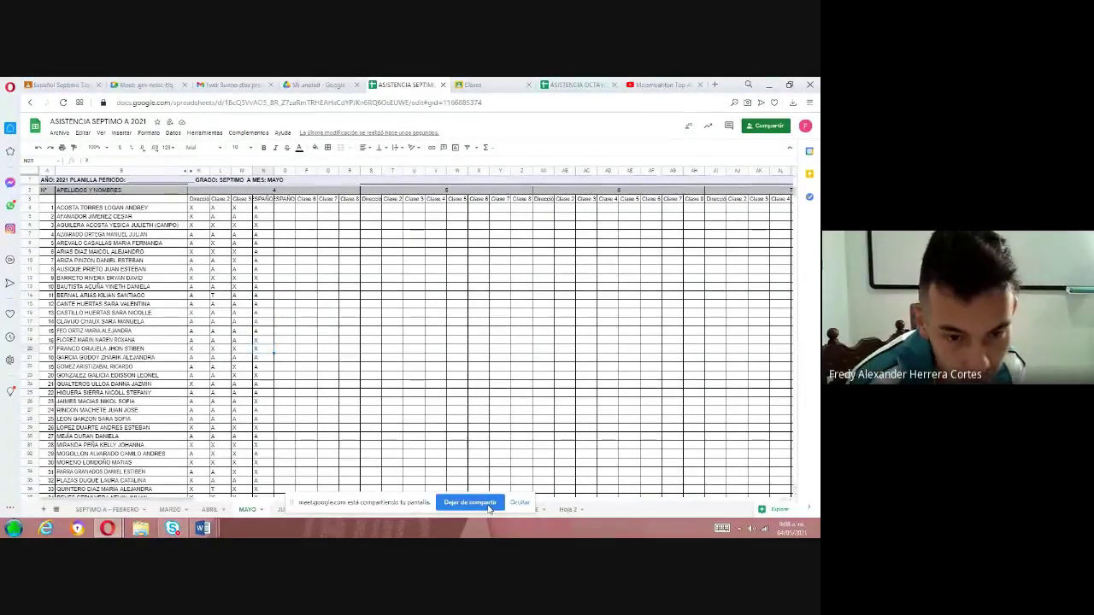
key(Down)
key(Down)
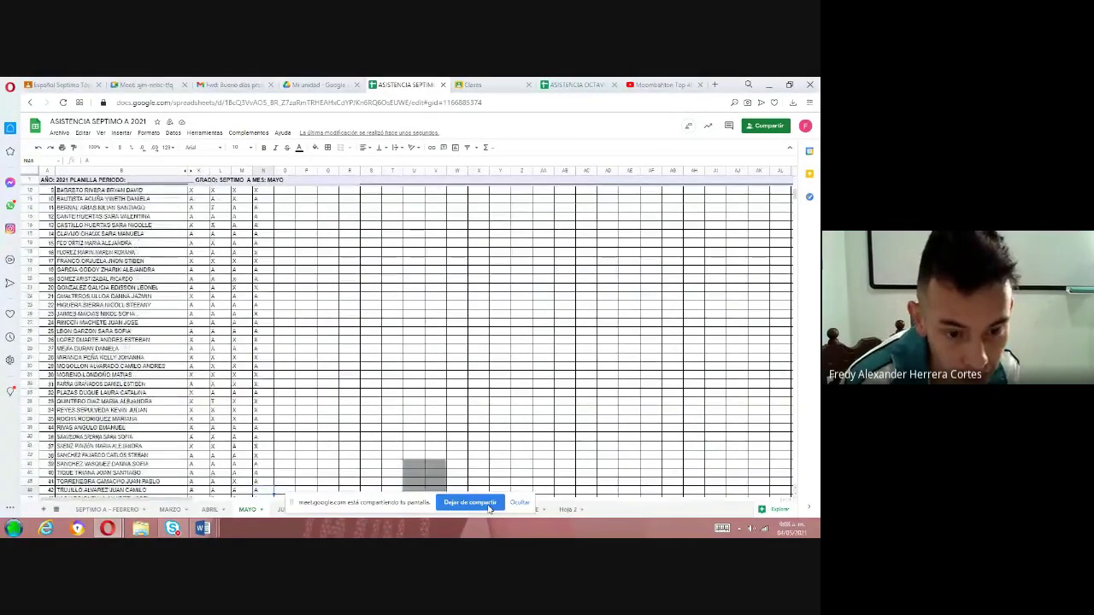
- Change student 38's mark in the Español column to A
key(Up)
key(Up)
key(Up)
key(Up)
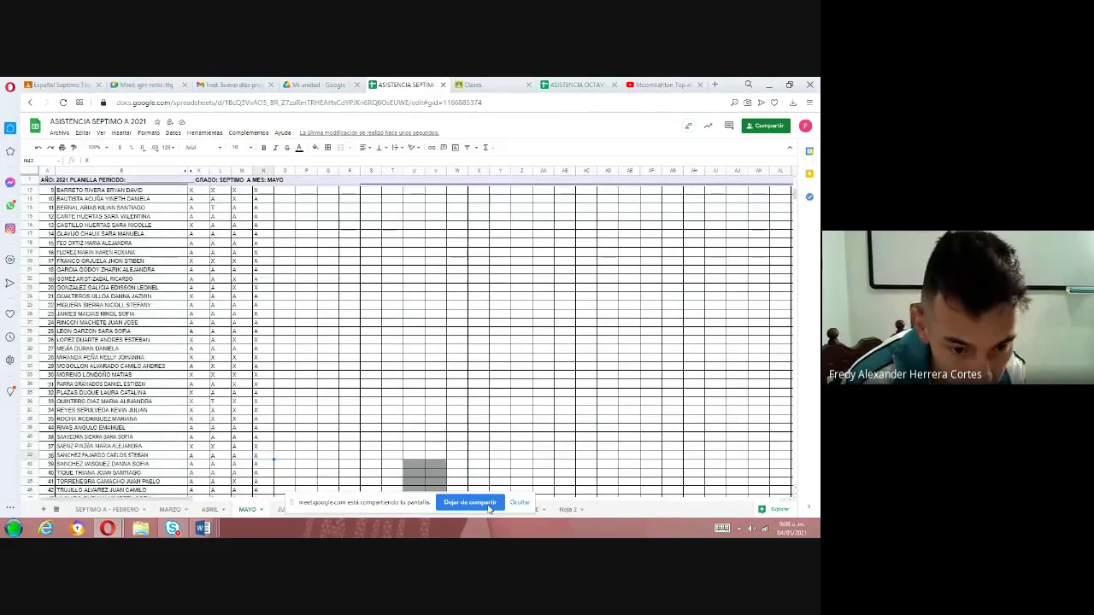
- Change student 16's mark in the Español column to A
key(Up)
key(Up)
key(Up)
key(Up)
key(Up)
key(Up)
key(Up)
key(Up)
key(Up)
key(Up)
key(Up)
key(Up)
key(Up)
key(Up)
key(Up)
key(Up)
key(Up)
key(Up)
key(Up)
key(Up)
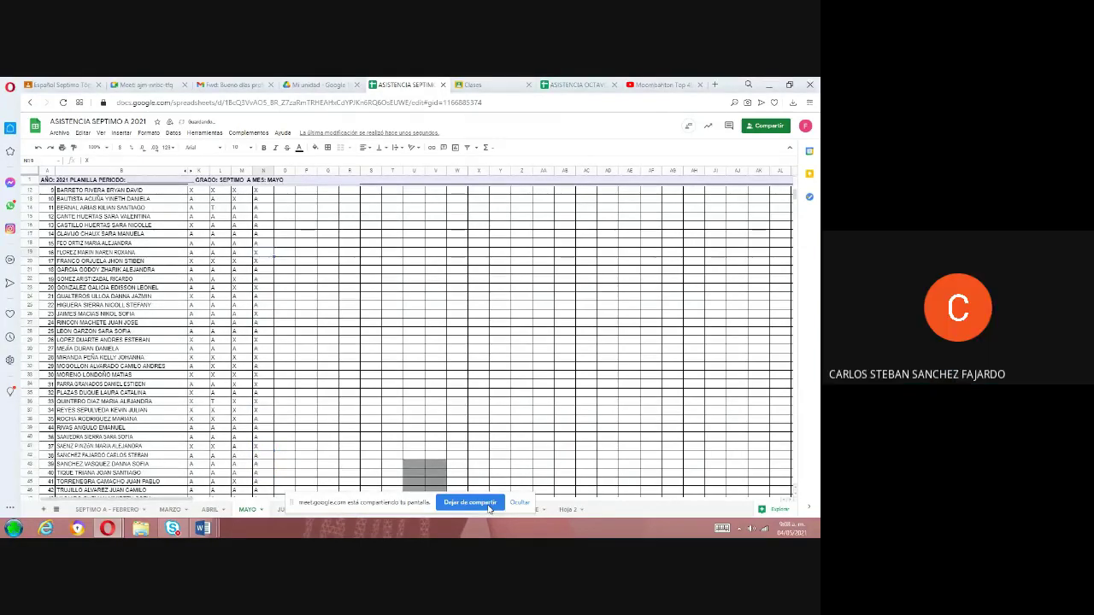
key(Down)
key(Down)
key(Down)
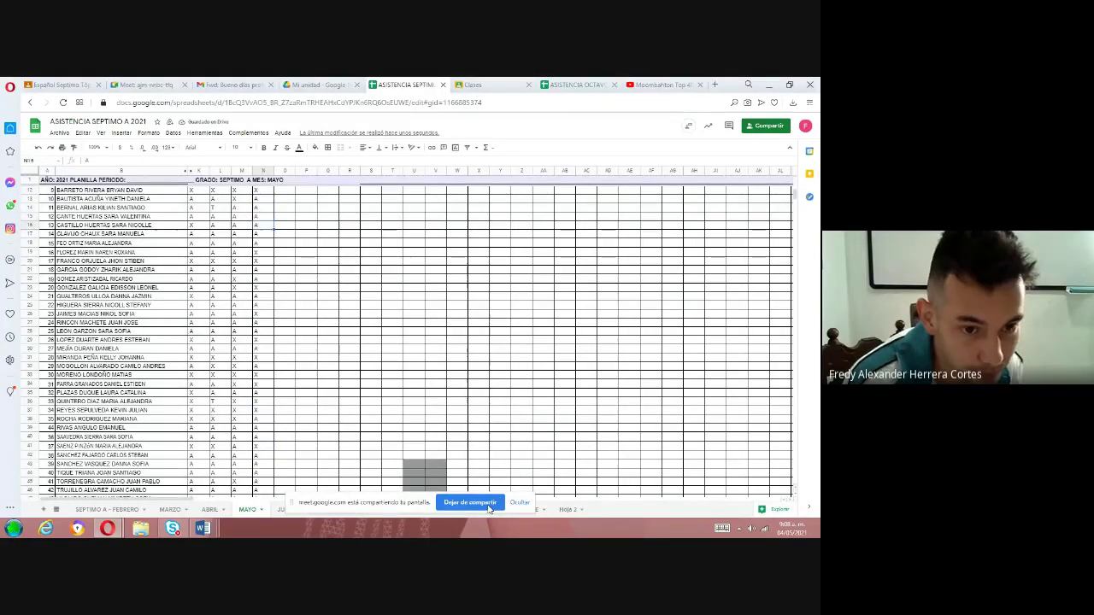
key(Down)
text(X)
key(Return)
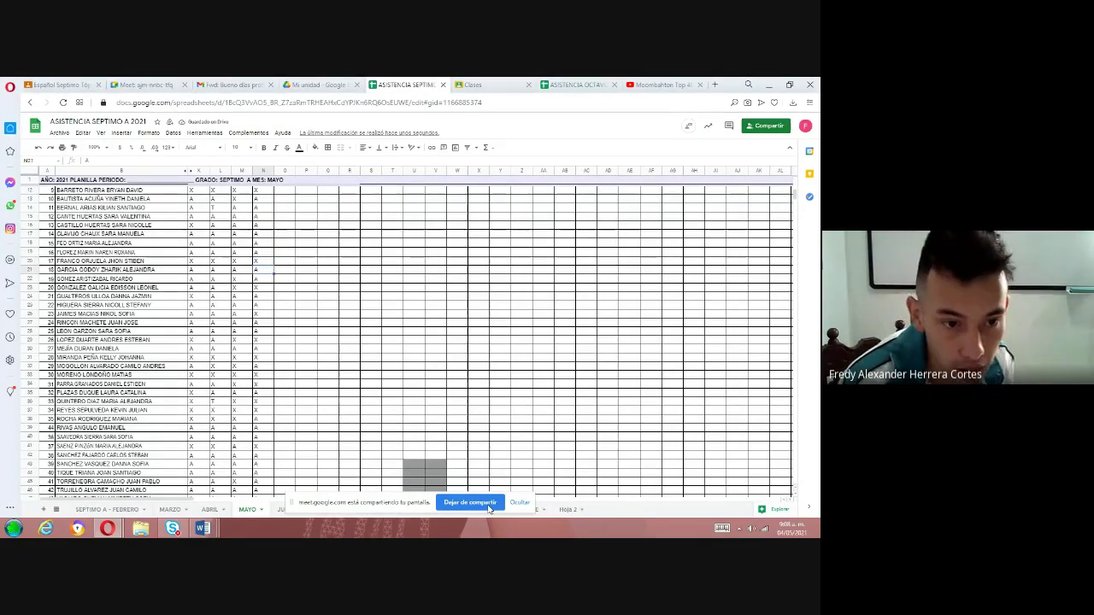
- Switch to the Google Meet call, admit the waiting participant and return to the Séptimo A attendance sheet
key(Down)
key(Down)
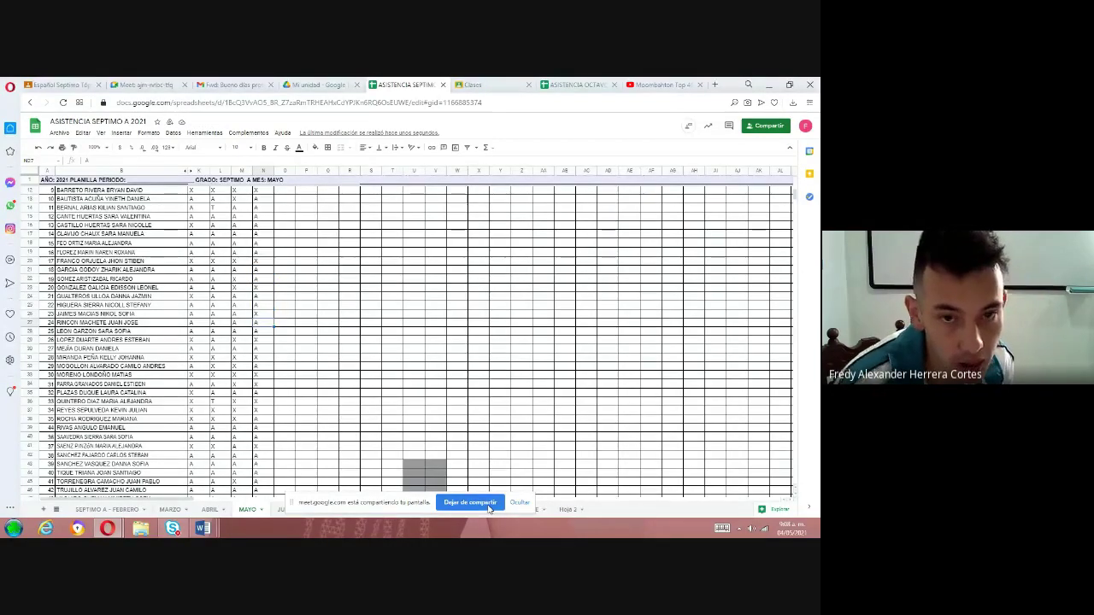
click(153, 86)
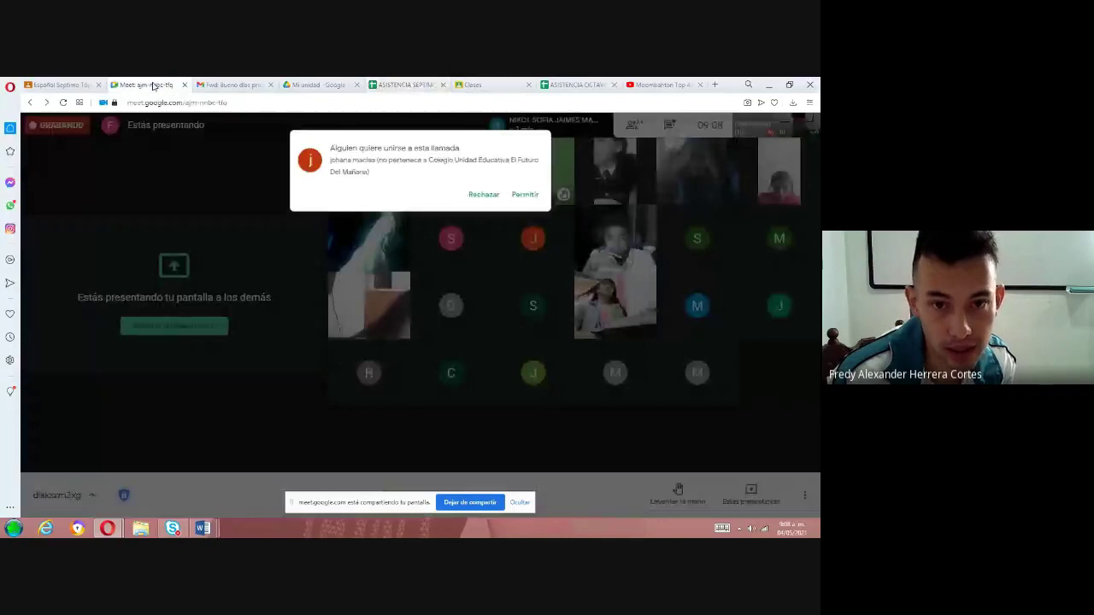
click(527, 186)
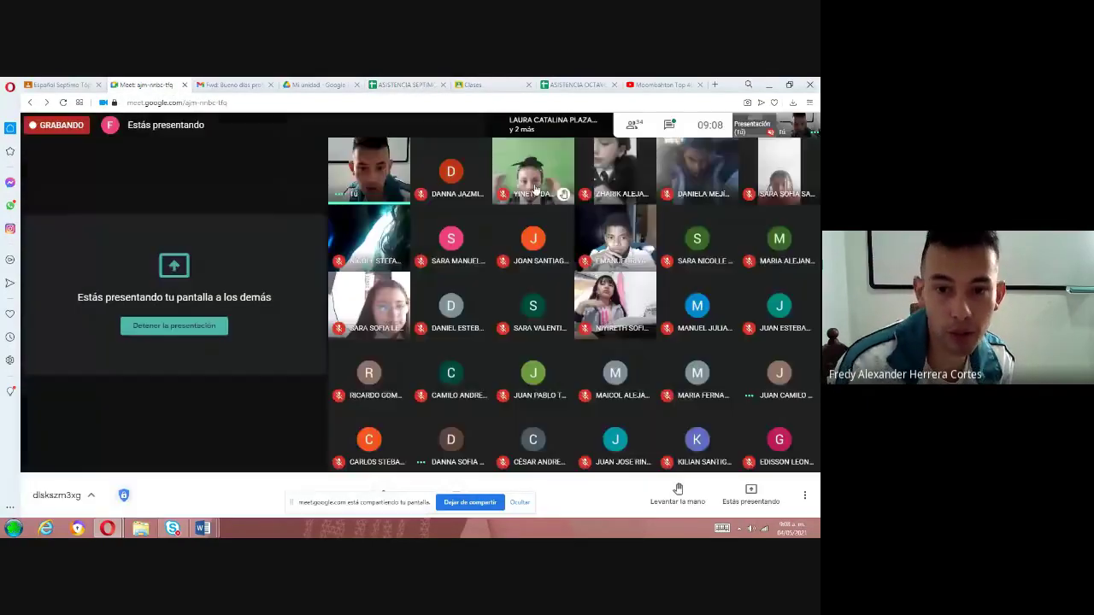
click(402, 84)
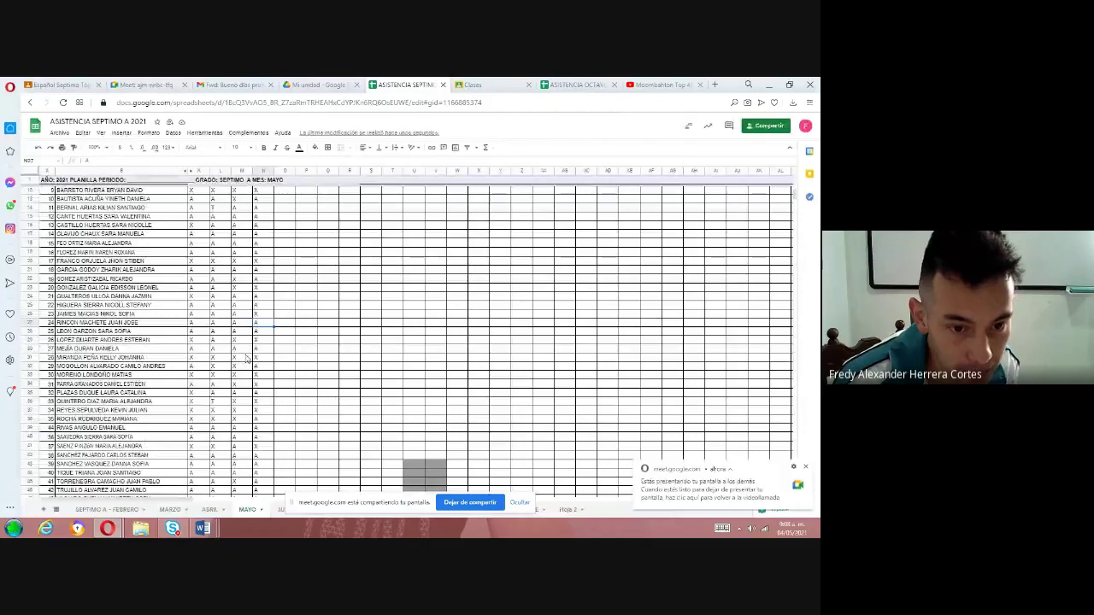
- Change student 23's mark in the Español column to A
click(264, 314)
key(Return)
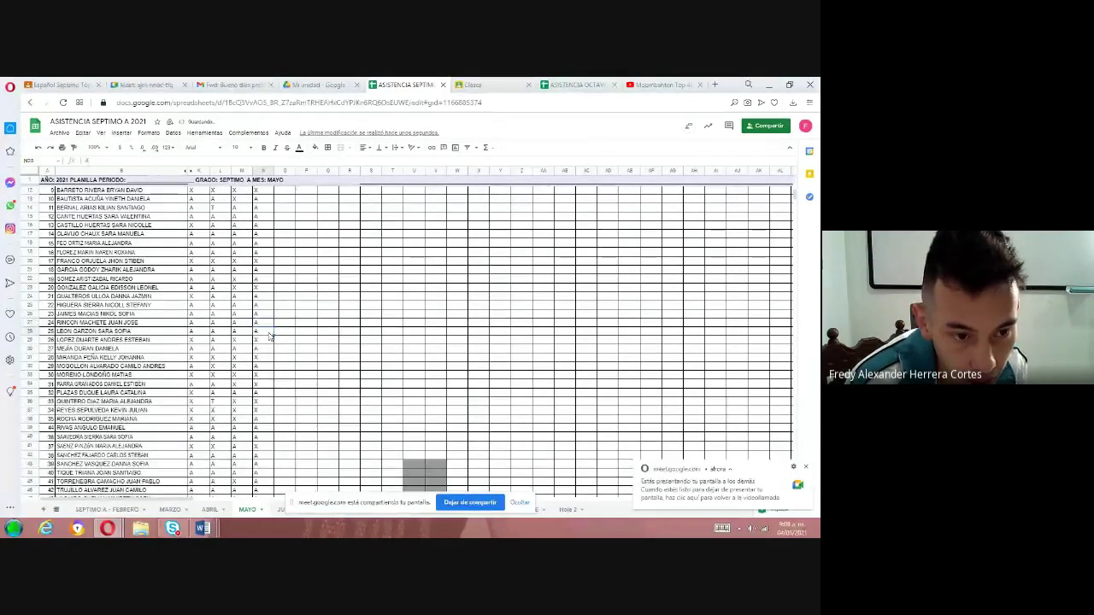
key(Return)
key(Return)
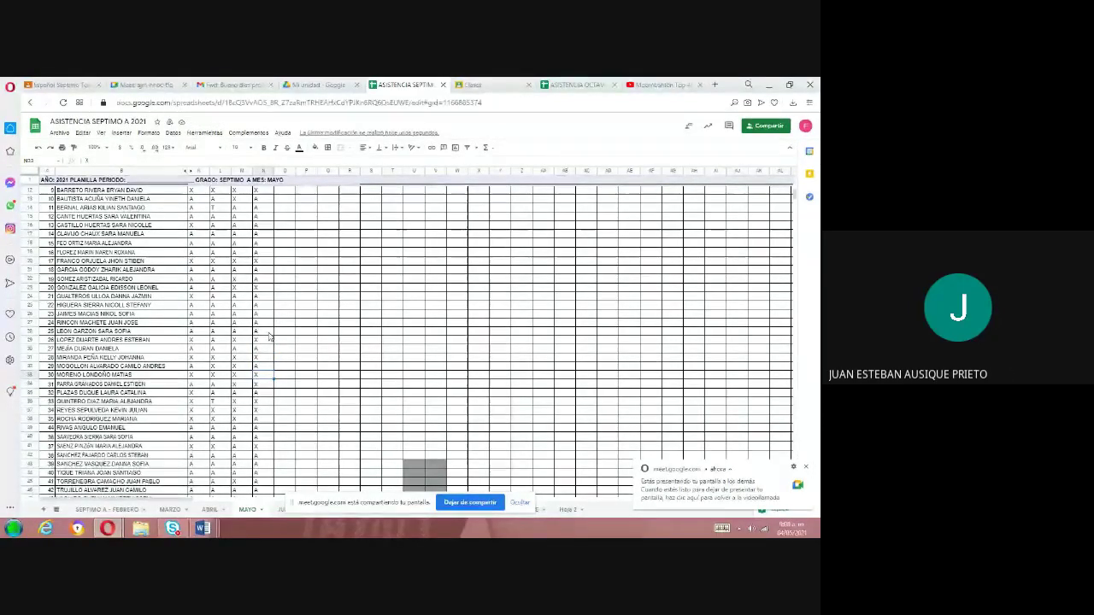
- Change student 20's mark in the Español column to A
key(Return)
key(Up)
key(Up)
key(Up)
key(Up)
key(Up)
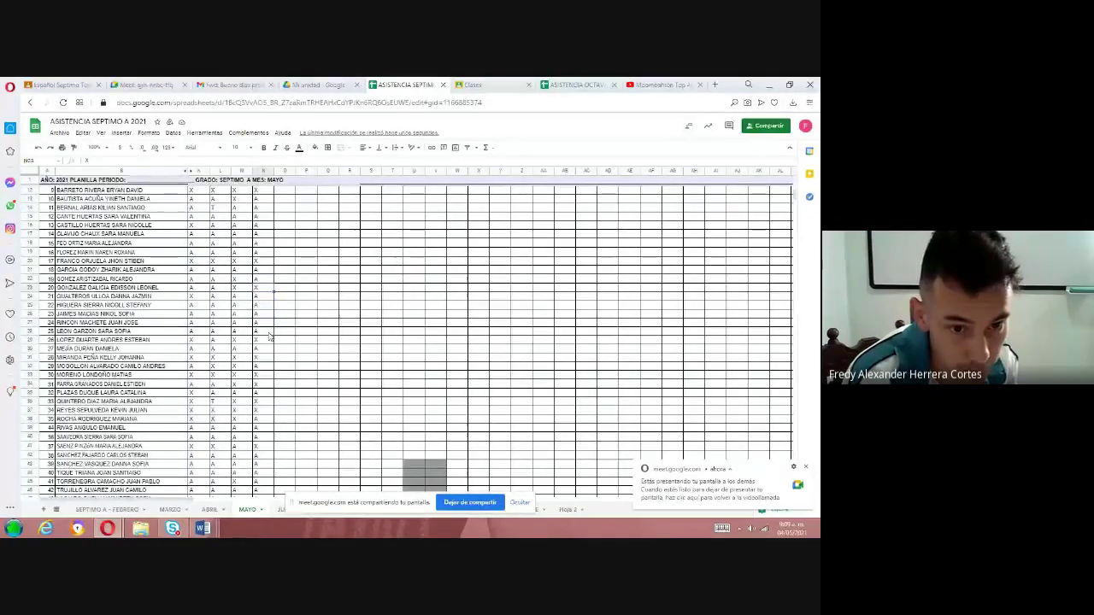
text(A)
key(Return)
- Check the Español marks one by one from student 21 down to student 41
key(Down)
key(Down)
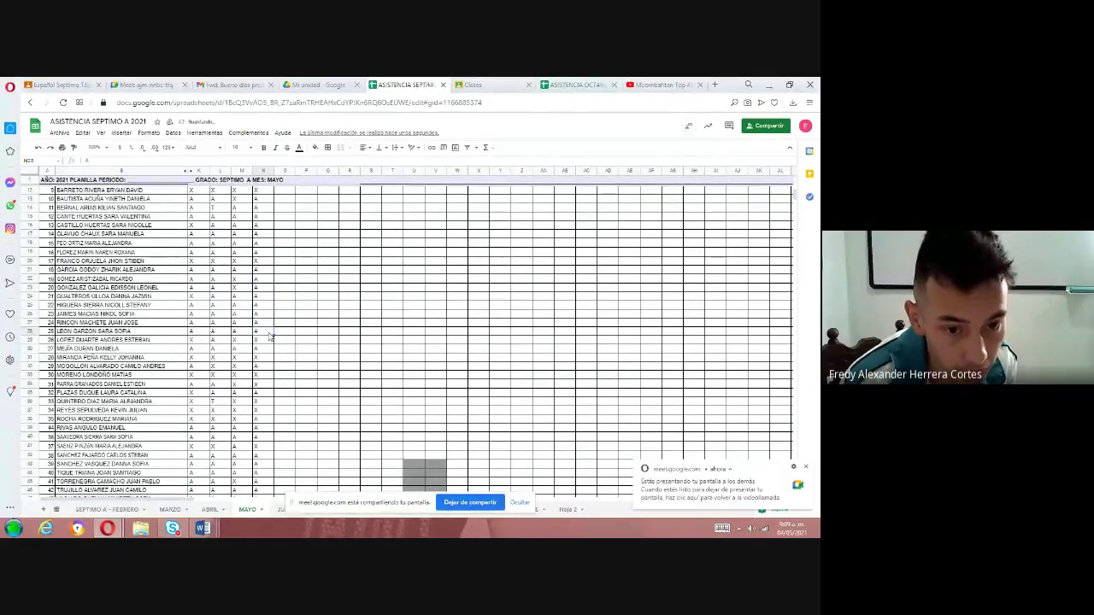
key(Down)
key(Down)
key(Down)
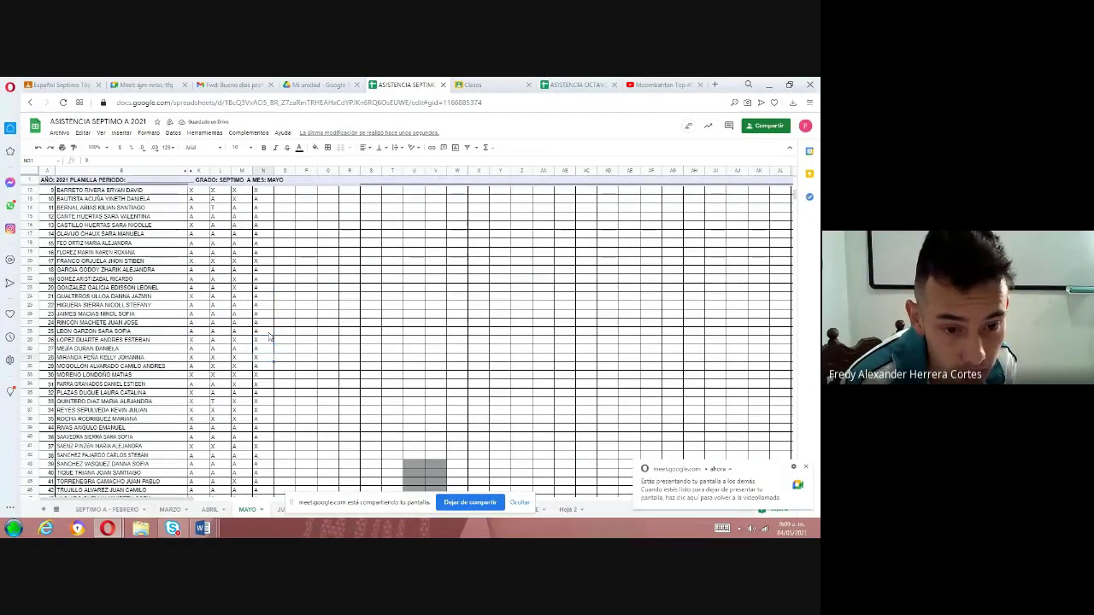
key(Down)
key(Down)
key(Down)
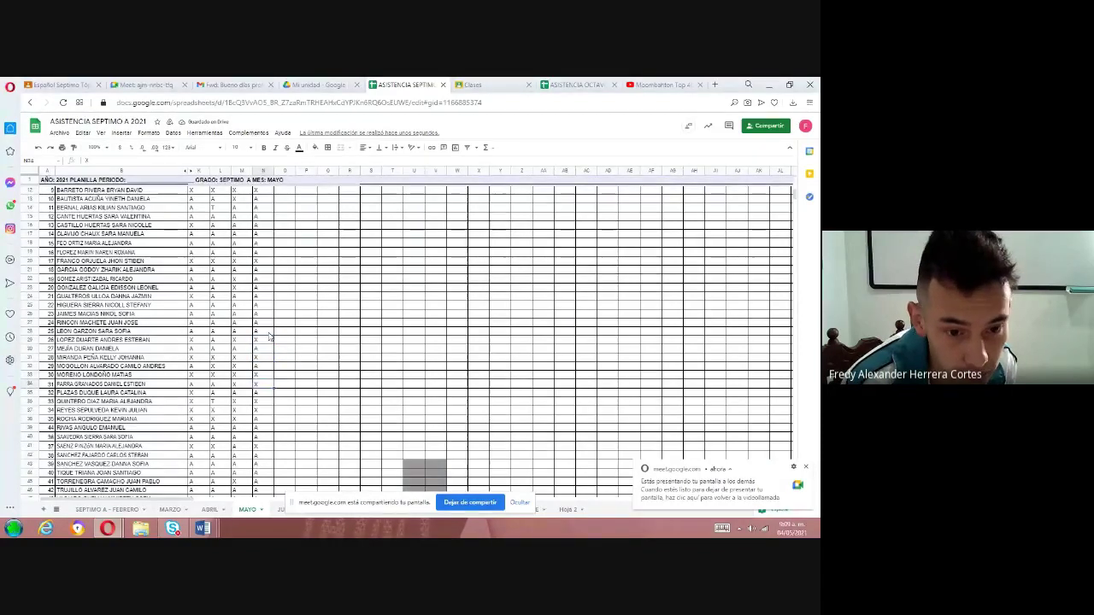
key(Up)
key(Down)
key(Down)
key(Down)
key(Down)
key(Down)
key(Down)
key(Down)
key(Down)
text(X)
key(Down)
key(Down)
key(Down)
key(Down)
key(Down)
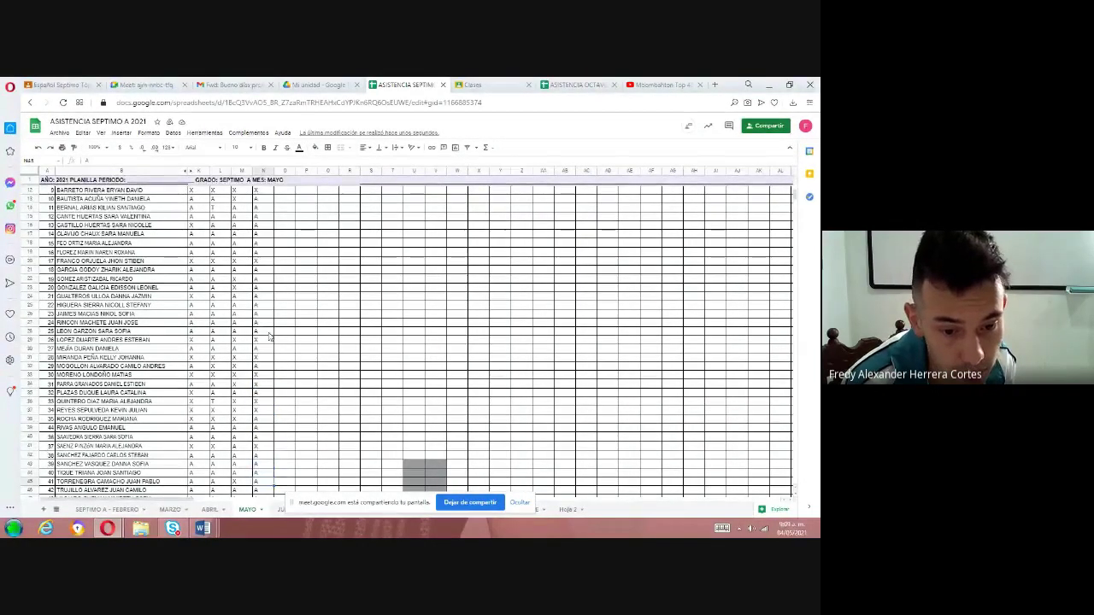
- Change student 37's mark in the Español column to A
key(Up)
key(Up)
key(Up)
key(Up)
key(Up)
key(Up)
key(Up)
key(Up)
key(Up)
key(Up)
key(Up)
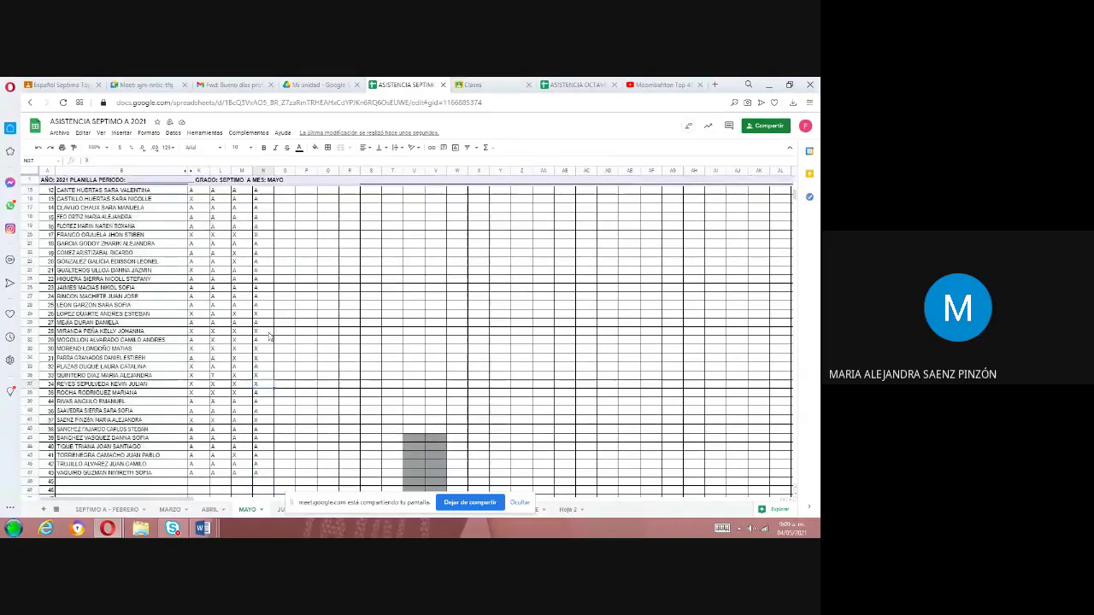
key(Up)
key(Down)
key(Down)
key(Down)
key(Down)
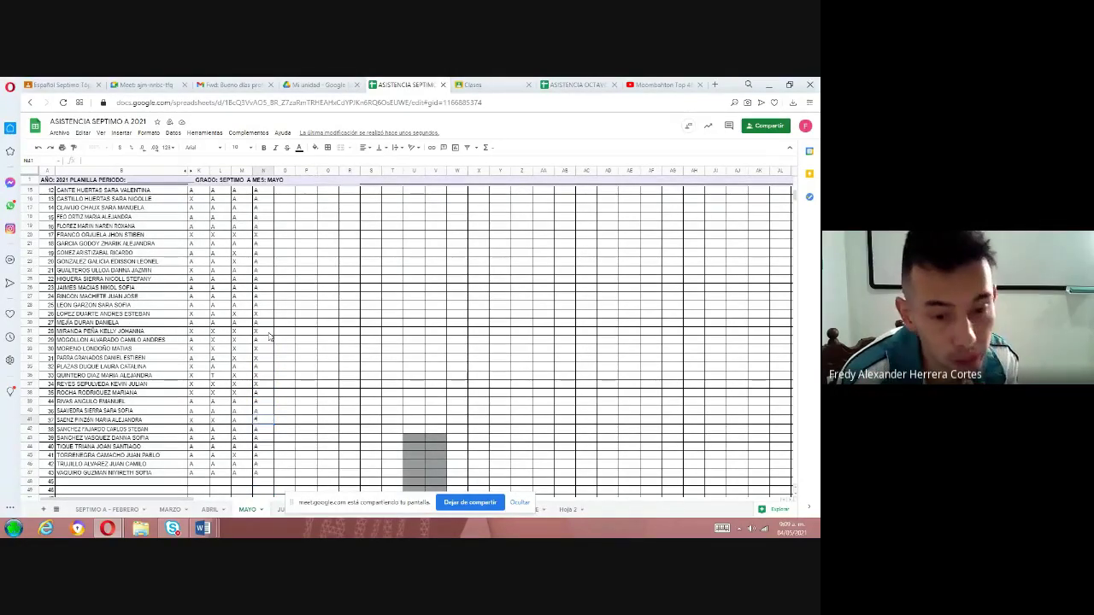
- Check the Español marks back up the list to the column header
key(Up)
key(Up)
key(Up)
key(Up)
key(Up)
key(Up)
key(Up)
key(Up)
key(Up)
key(Up)
key(Up)
key(Up)
key(Up)
key(Up)
key(Up)
key(Up)
key(Up)
key(Up)
key(Up)
key(Up)
key(Up)
key(Up)
key(Up)
key(Up)
key(Up)
key(Up)
key(Up)
key(Up)
key(Up)
key(Up)
key(Up)
key(Up)
key(Up)
key(Up)
key(Up)
key(Up)
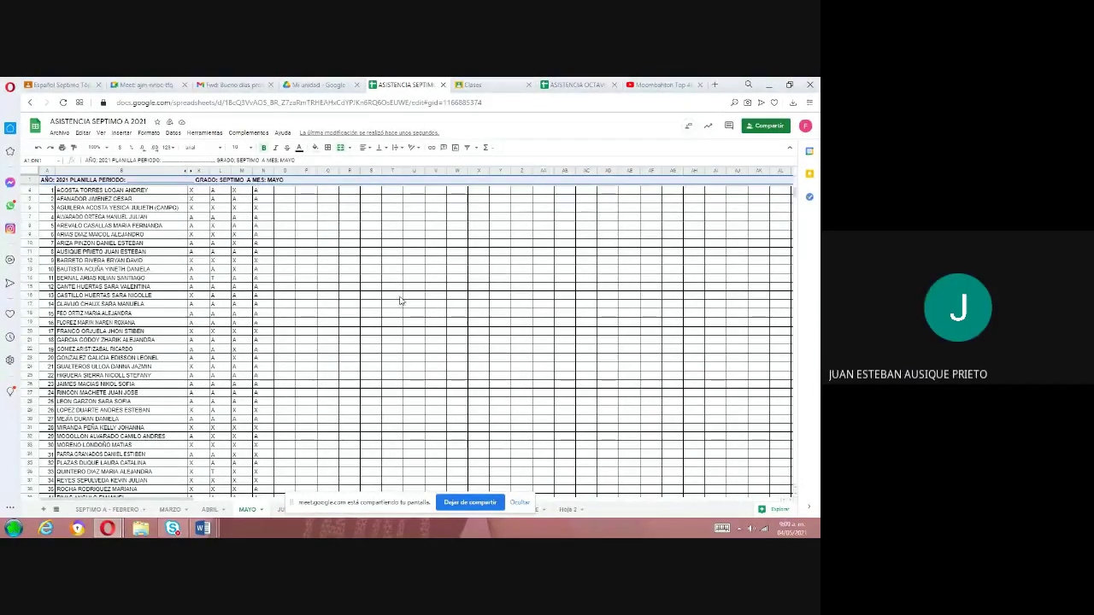
key(ctrl+z)
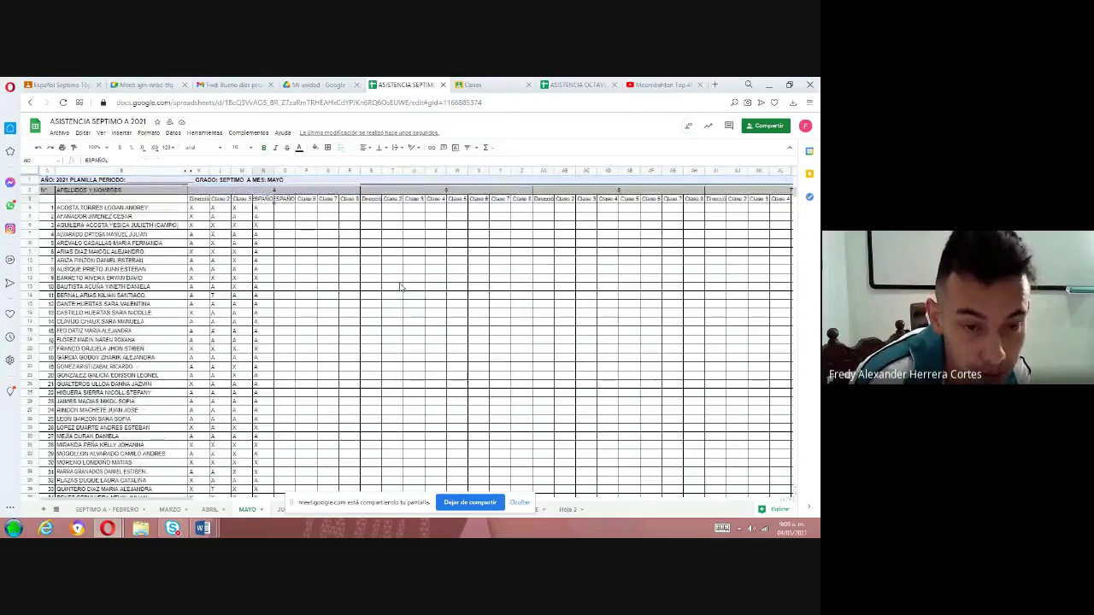
- Check the Español marks one by one from the column header down to student 17
key(Down)
key(Down)
key(Down)
key(Down)
key(Down)
key(Down)
key(Down)
key(Down)
key(Down)
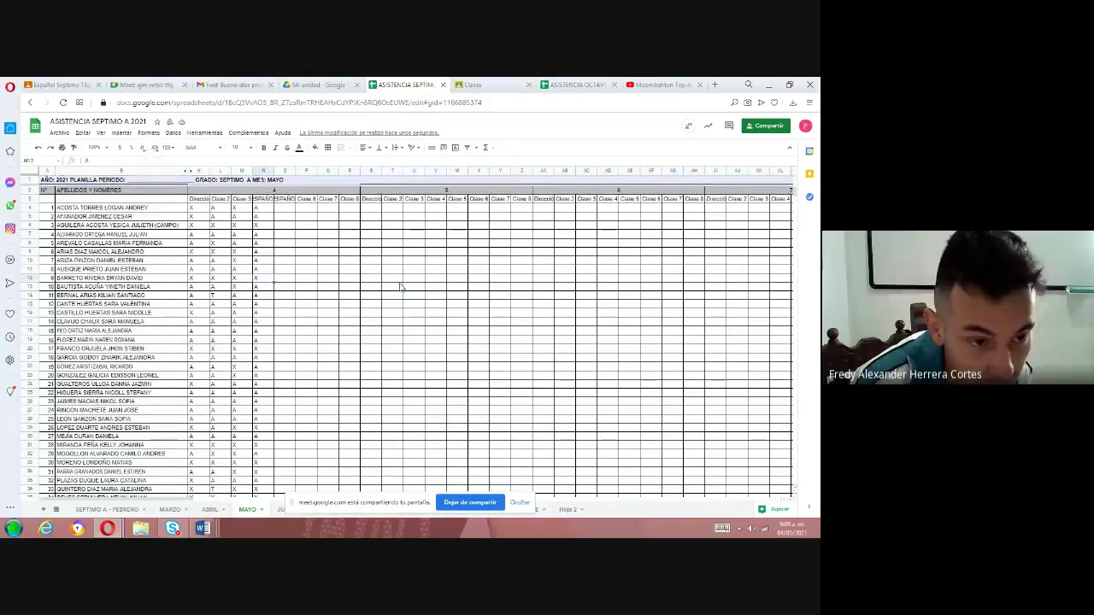
key(Down)
key(Down)
key(Down)
key(Down)
key(Down)
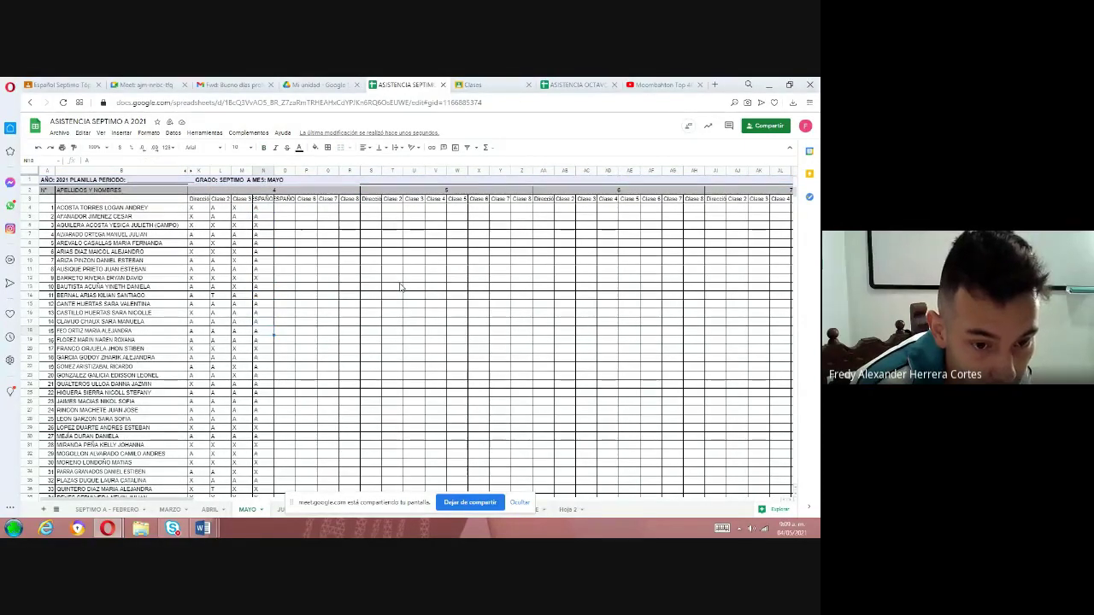
key(Down)
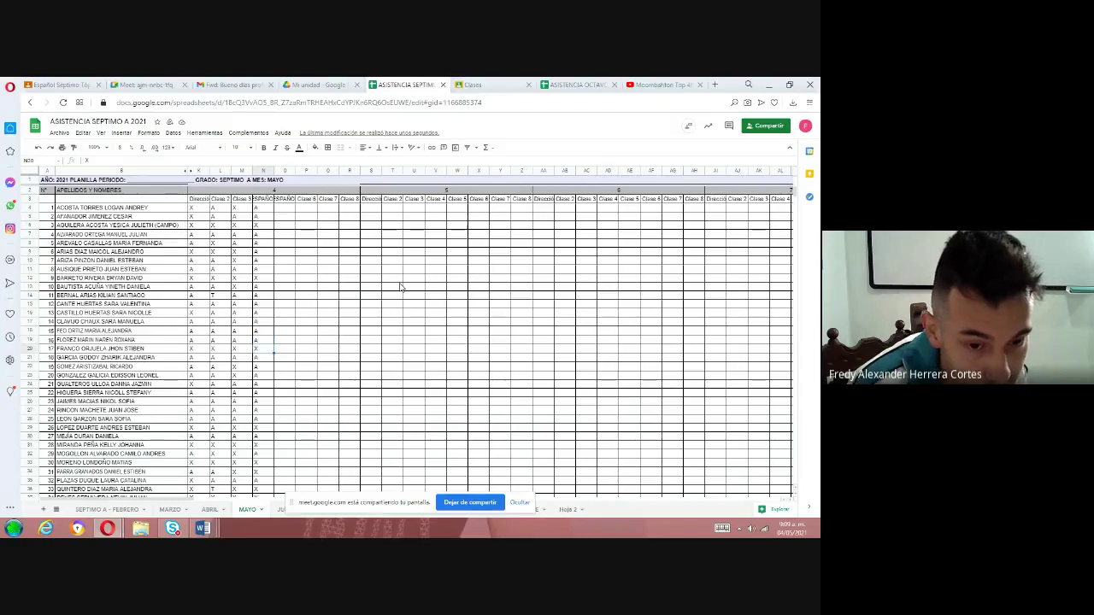